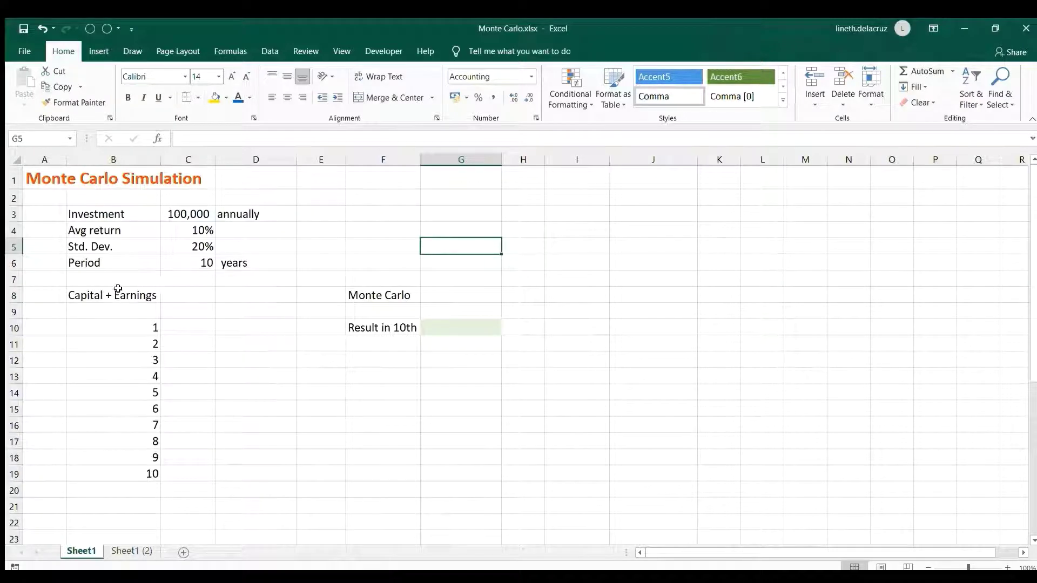
Enter =NORM.INV(RAND(),$C$4,$C$5) in C10 as year 1's random return
{"action": "left_click", "coordinate": [197, 328]}
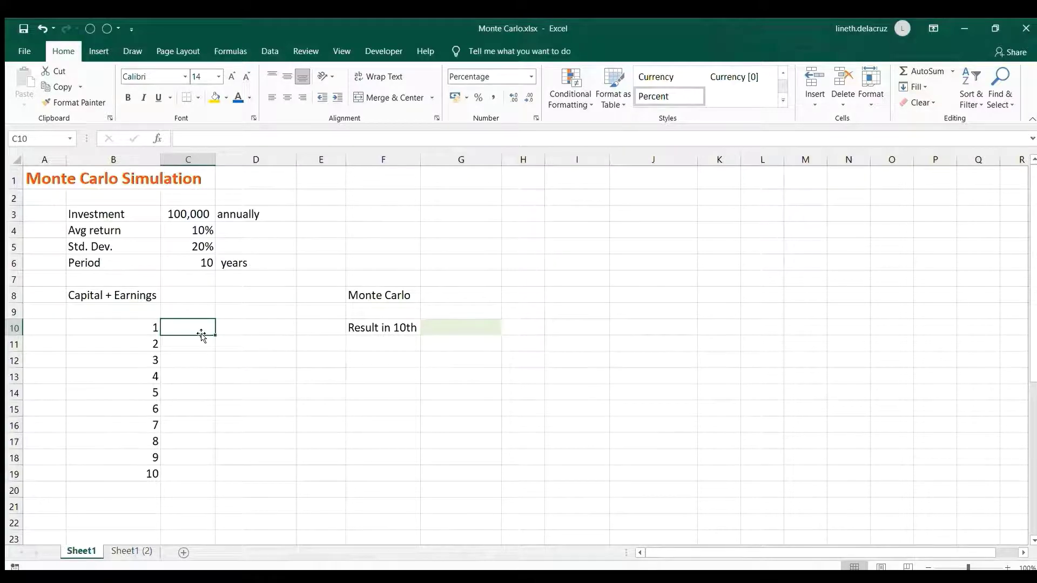
{"action": "type", "text": "=nomr"}
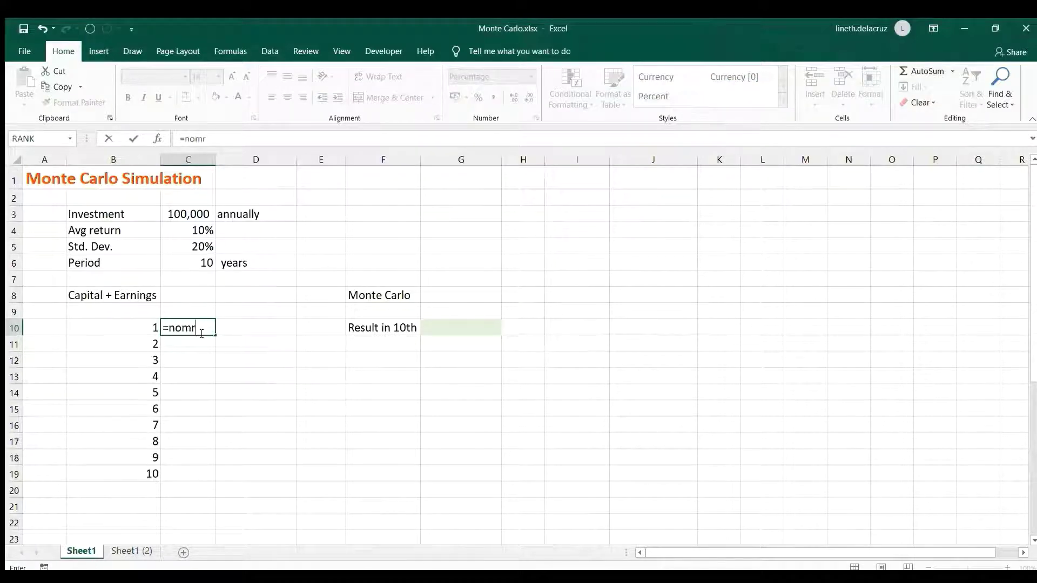
{"action": "key", "text": "BackSpace"}
{"action": "key", "text": "BackSpace"}
{"action": "type", "text": "rm.inv(rand()"}
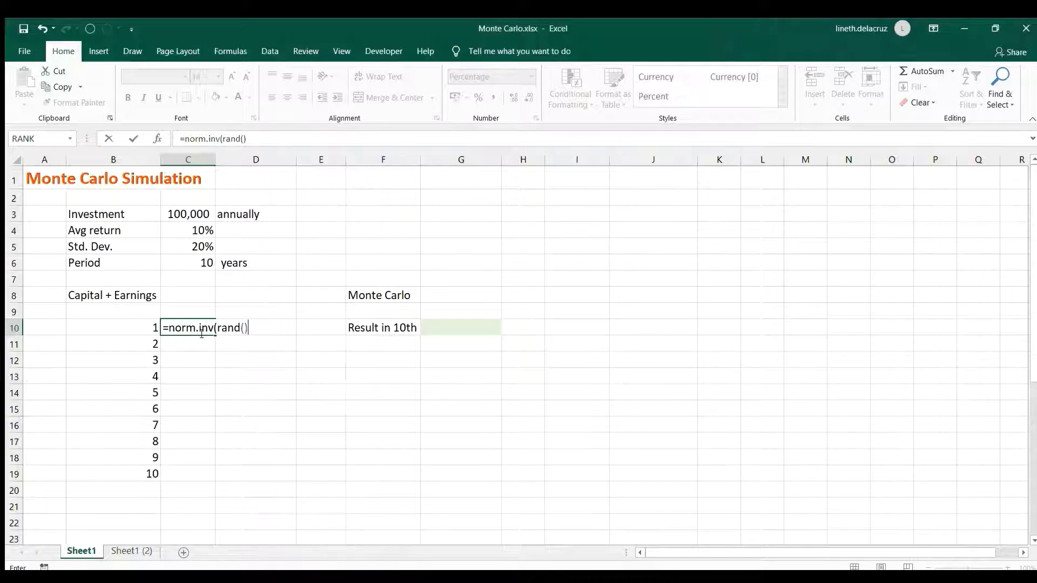
{"action": "type", "text": ","}
{"action": "left_click", "coordinate": [206, 232]}
{"action": "type", "text": ","}
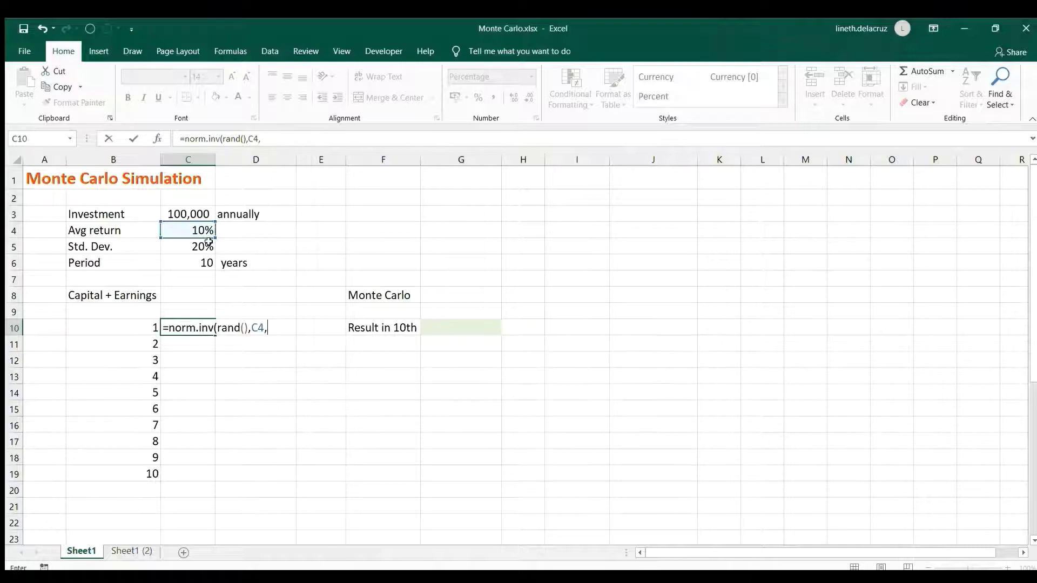
{"action": "left_click", "coordinate": [201, 249]}
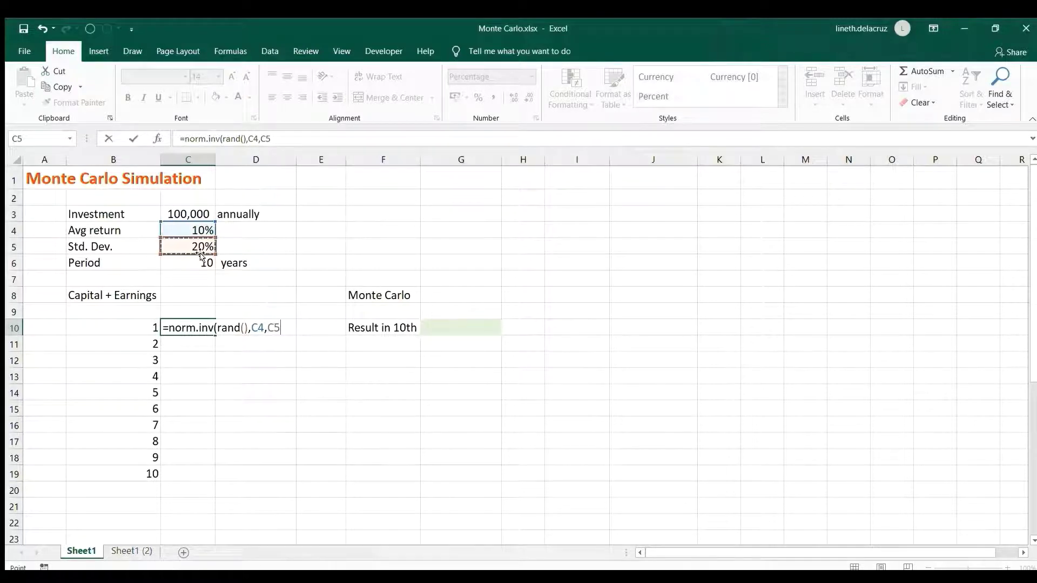
{"action": "type", "text": ")"}
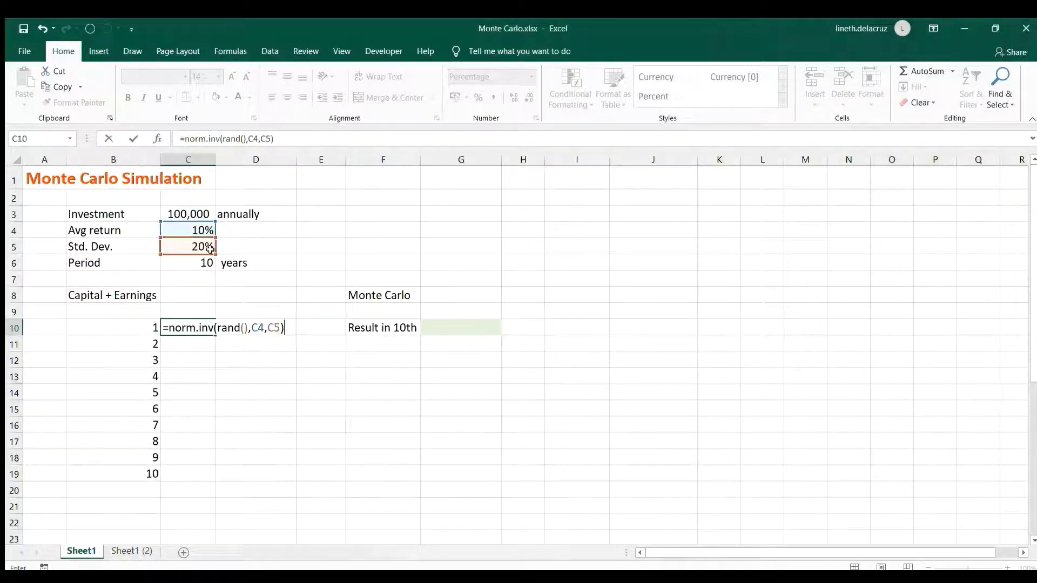
{"action": "left_click", "coordinate": [255, 327]}
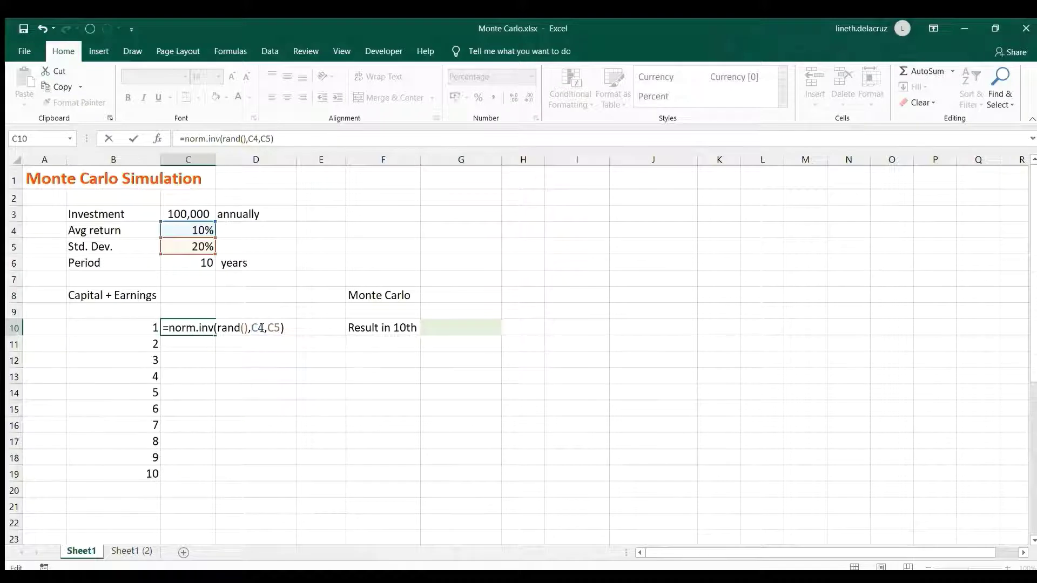
{"action": "key", "text": "F4"}
{"action": "left_click", "coordinate": [286, 327]}
{"action": "key", "text": "F4"}
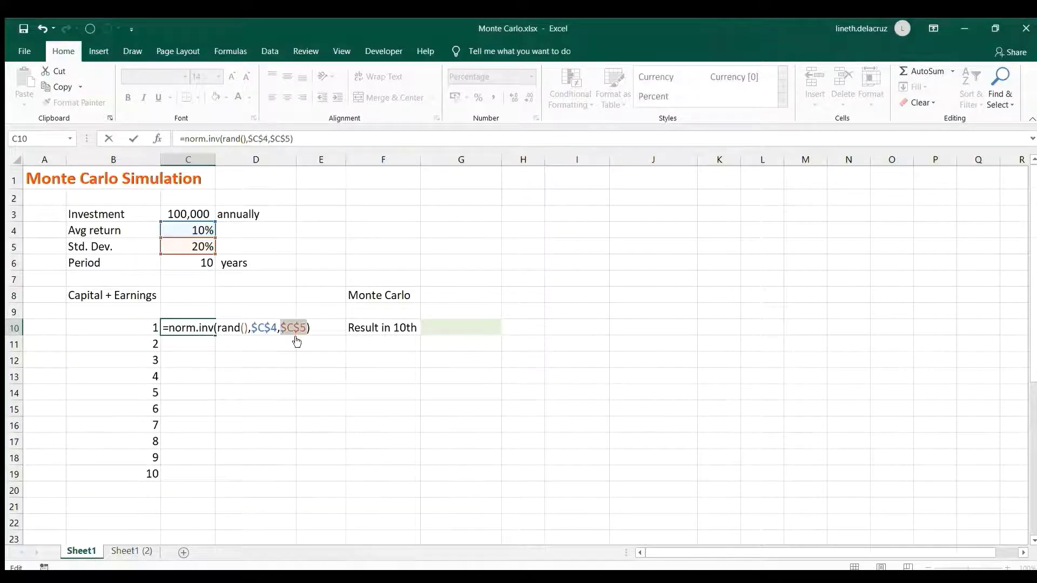
{"action": "key", "text": "ctrl+Return"}
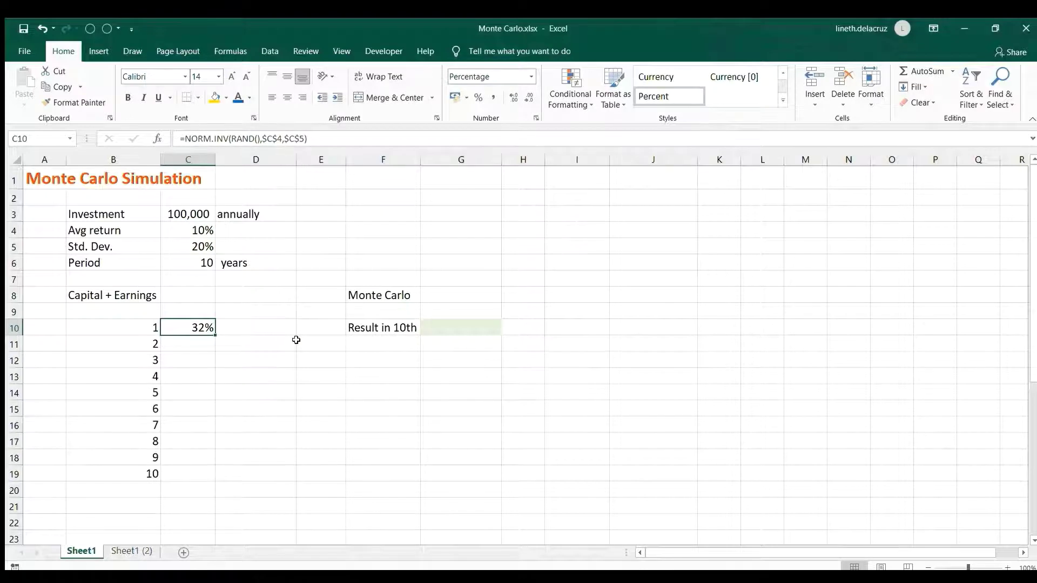
Copy the C10 return formula down into C11:C19 for years 2–10
{"action": "key", "text": "ctrl+c"}
{"action": "key", "text": "Down"}
{"action": "key", "text": "shift+Down"}
{"action": "key", "text": "shift+Down"}
{"action": "key", "text": "shift+Down"}
{"action": "key", "text": "shift+Down"}
{"action": "key", "text": "shift+Down"}
{"action": "key", "text": "shift+Down"}
{"action": "key", "text": "shift+Down"}
{"action": "key", "text": "shift+Down"}
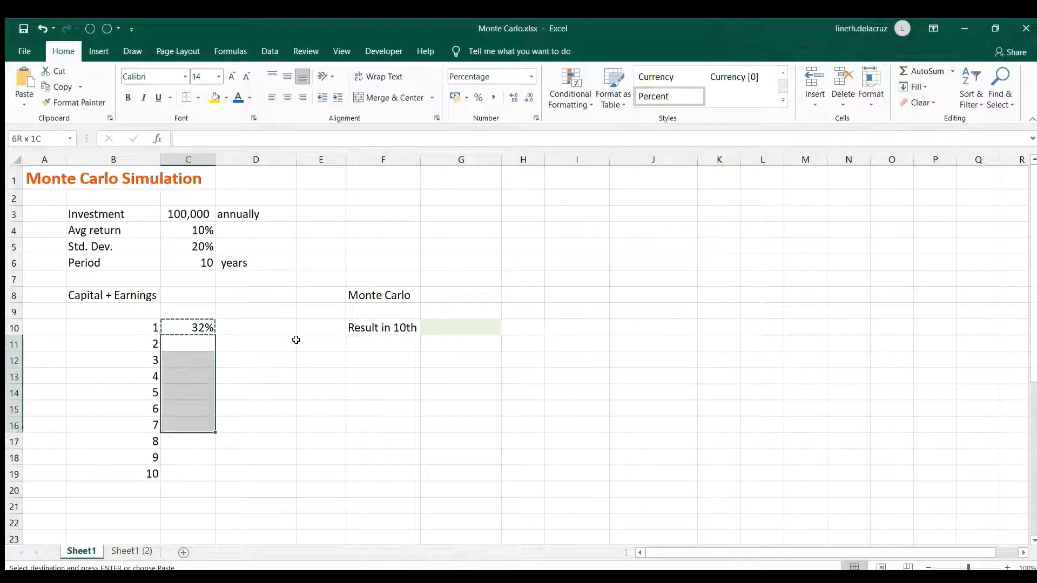
{"action": "key", "text": "ctrl+v"}
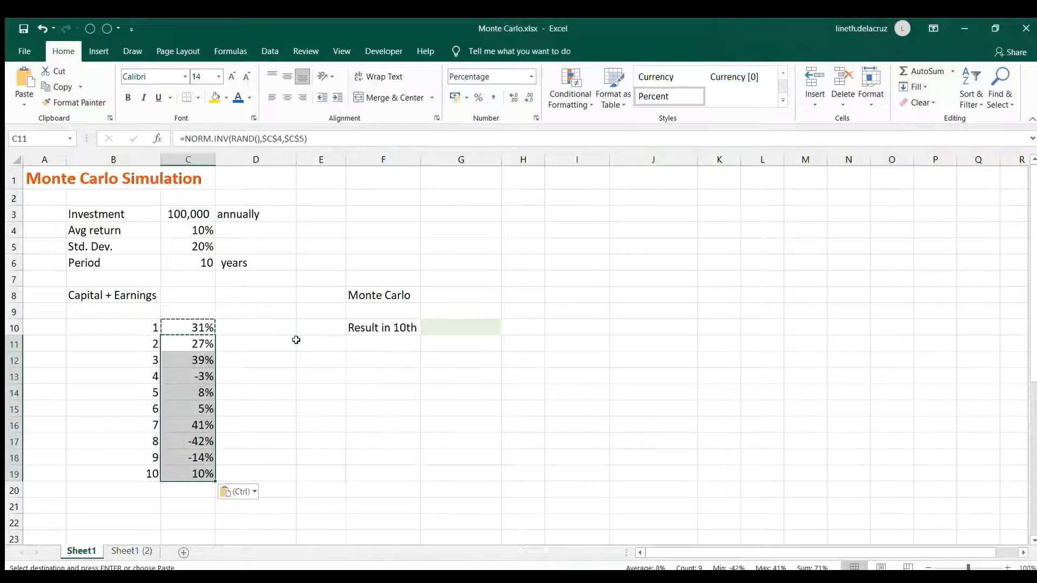
{"action": "key", "text": "Return"}
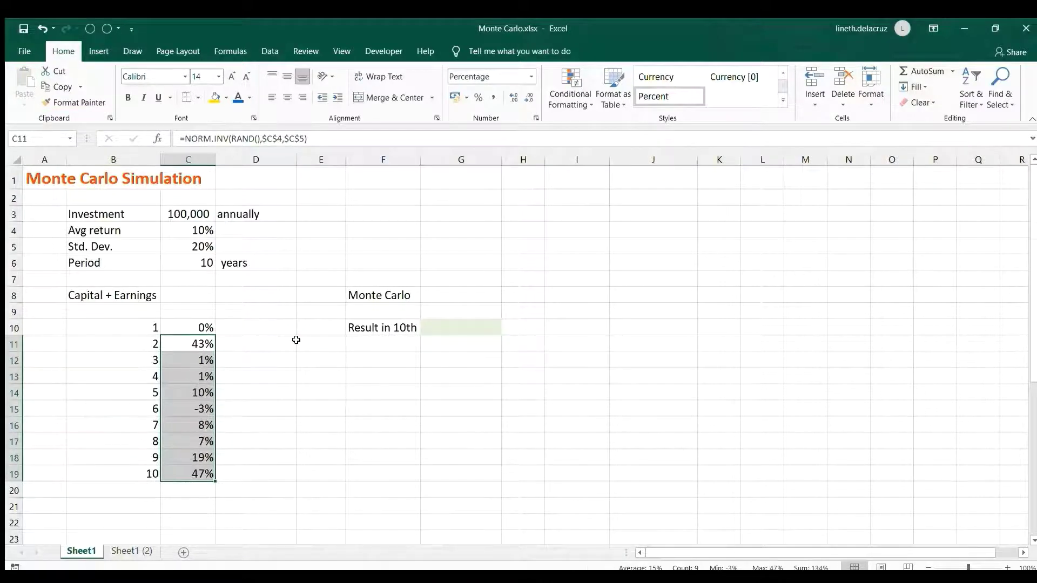
{"action": "key", "text": "Up"}
{"action": "key", "text": "Right"}
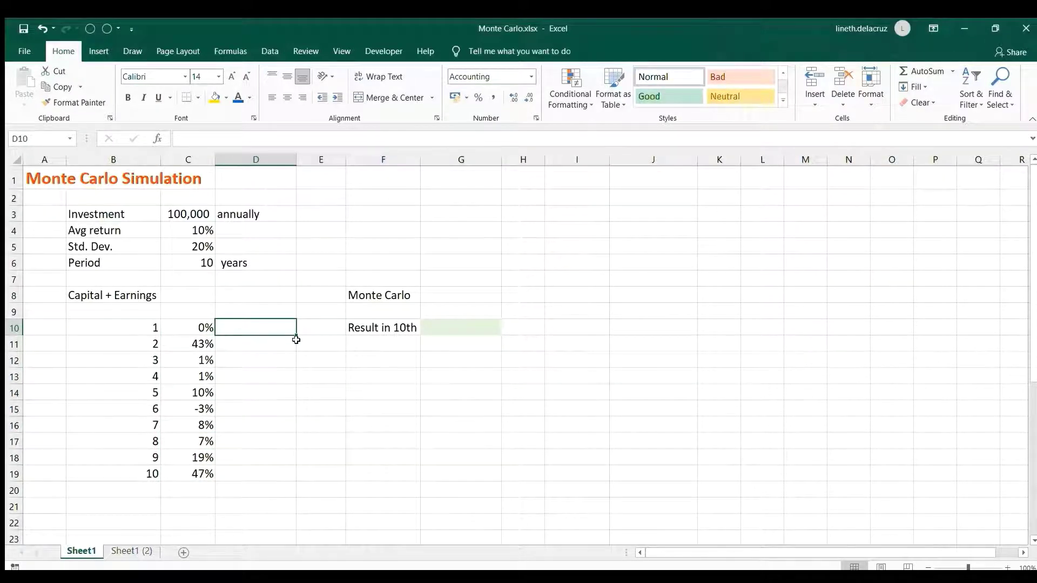
Enter =C3*(1+C10) in D10 as the year-1 balance
{"action": "type", "text": "="}
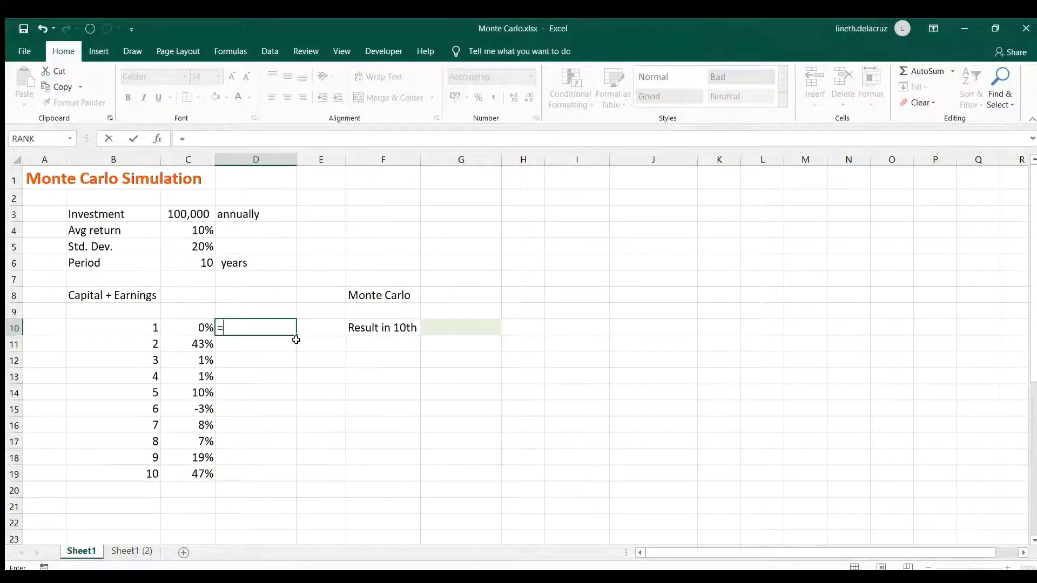
{"action": "left_click", "coordinate": [170, 214]}
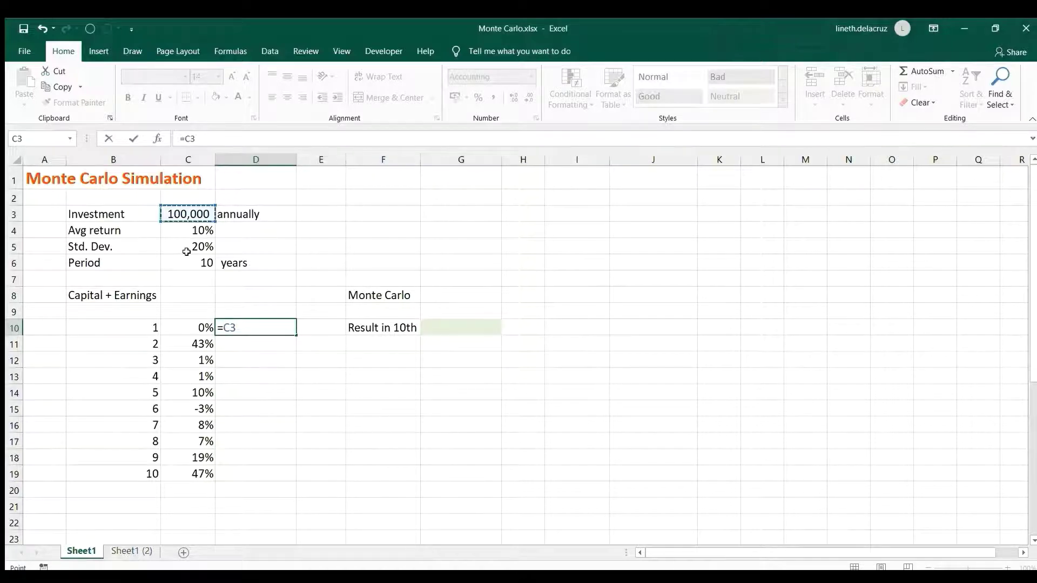
{"action": "type", "text": "*(1+"}
{"action": "key", "text": "Left"}
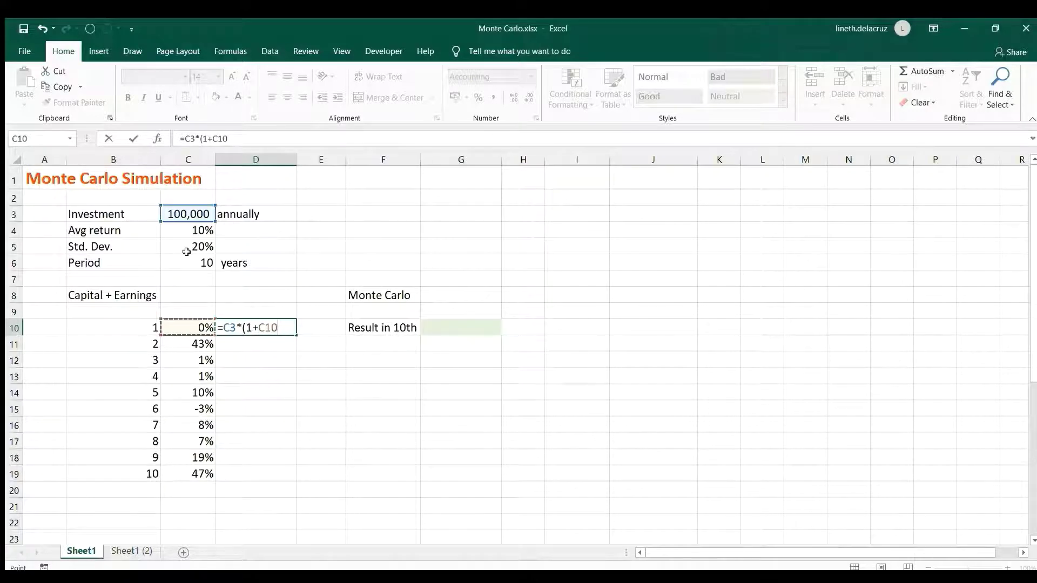
{"action": "type", "text": ")"}
{"action": "key", "text": "Return"}
Set D11 to the previous balance plus C3 times (1+C11) for year 2
{"action": "type", "text": "="}
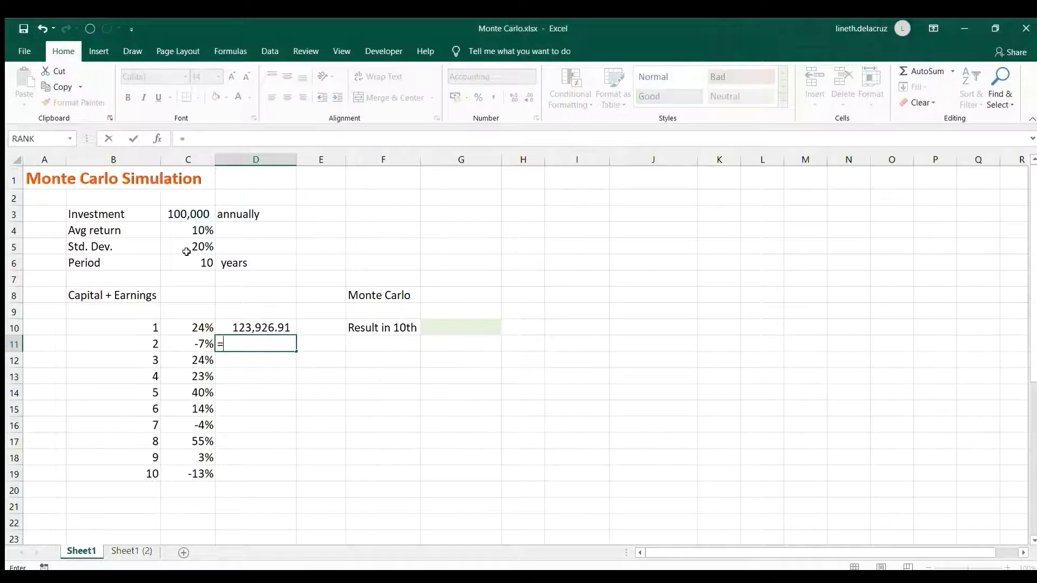
{"action": "key", "text": "Up"}
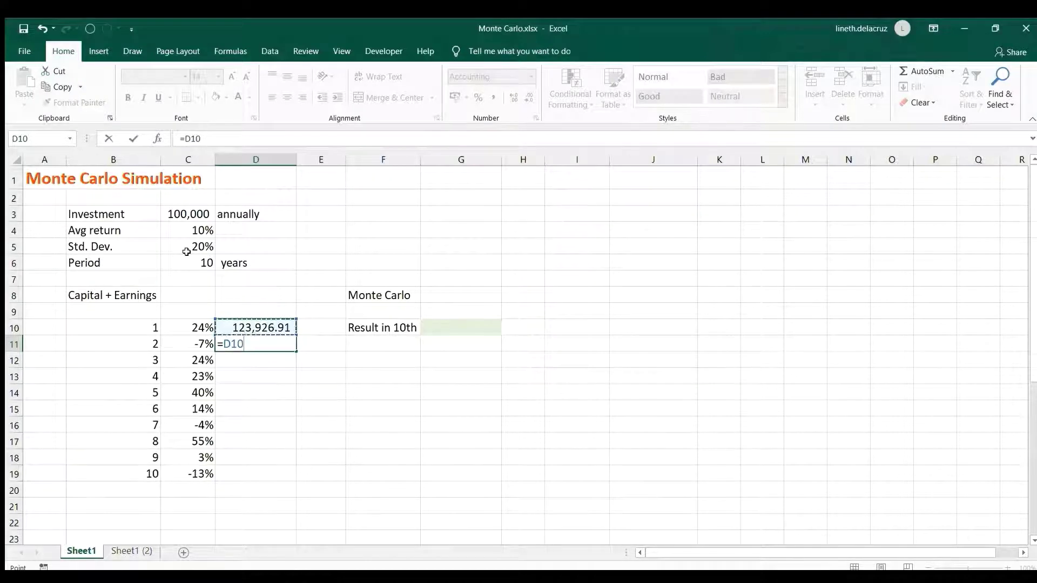
{"action": "type", "text": "+("}
{"action": "left_click", "coordinate": [197, 213]}
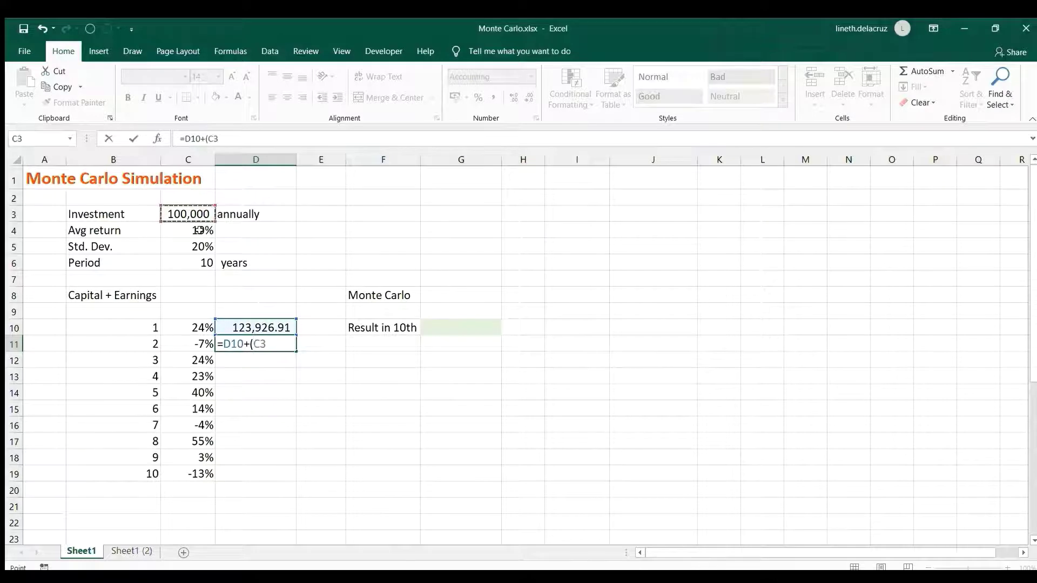
{"action": "type", "text": "*(1+"}
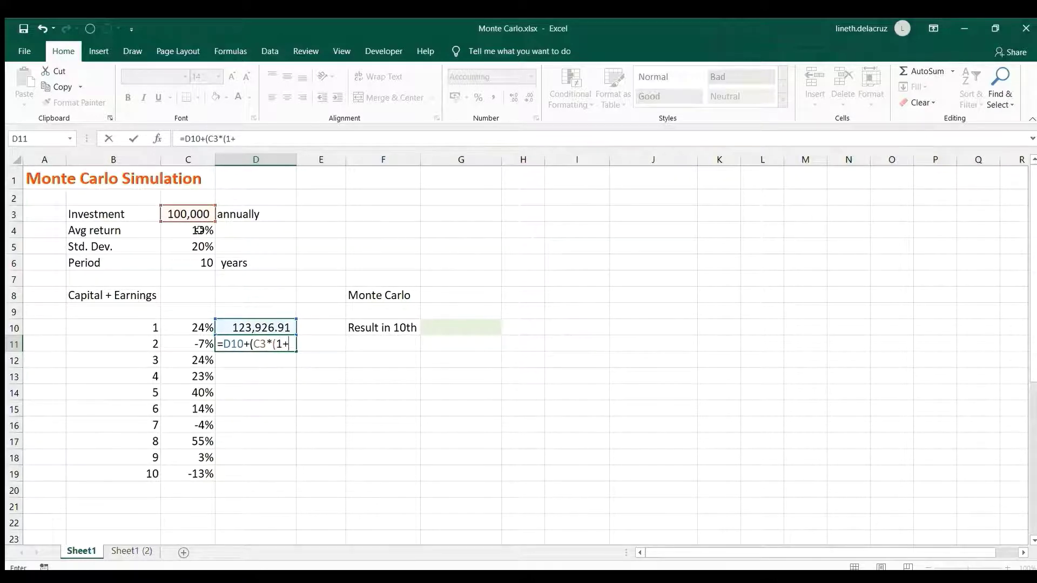
{"action": "key", "text": "Left"}
{"action": "type", "text": ")"}
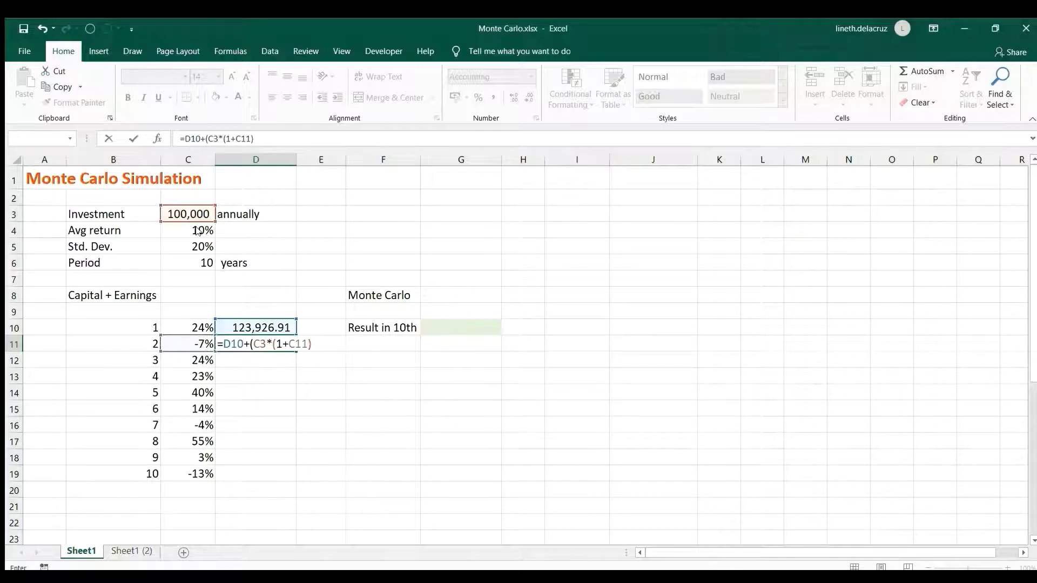
{"action": "type", "text": ")"}
{"action": "key", "text": "Return"}
Make C3 absolute in D11's formula and copy it down through D19
{"action": "key", "text": "Up"}
{"action": "key", "text": "F2"}
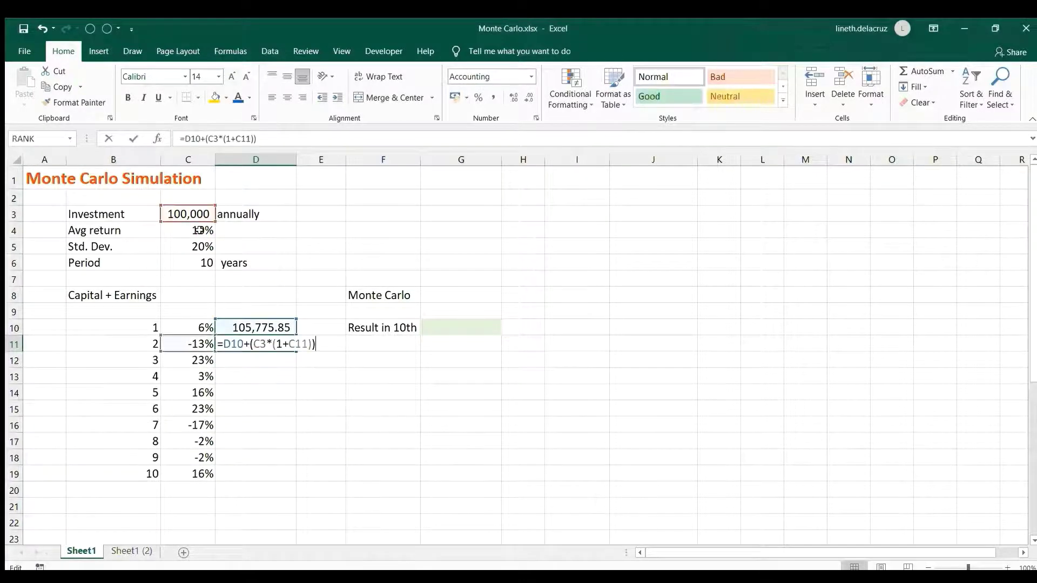
{"action": "key", "text": "Left"}
{"action": "key", "text": "Left"}
{"action": "key", "text": "Left"}
{"action": "key", "text": "Left"}
{"action": "key", "text": "Left"}
{"action": "key", "text": "Left"}
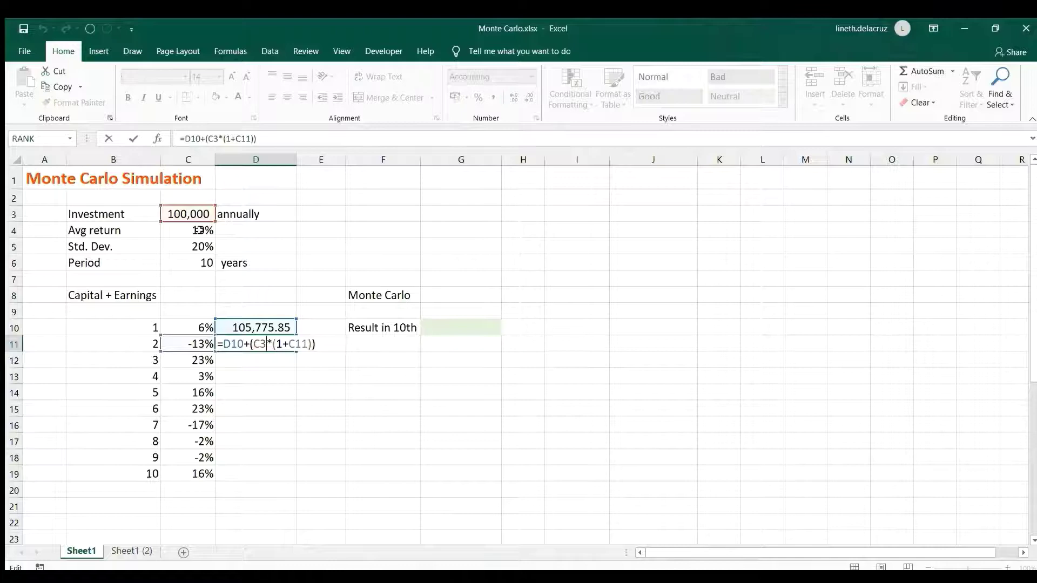
{"action": "key", "text": "F4"}
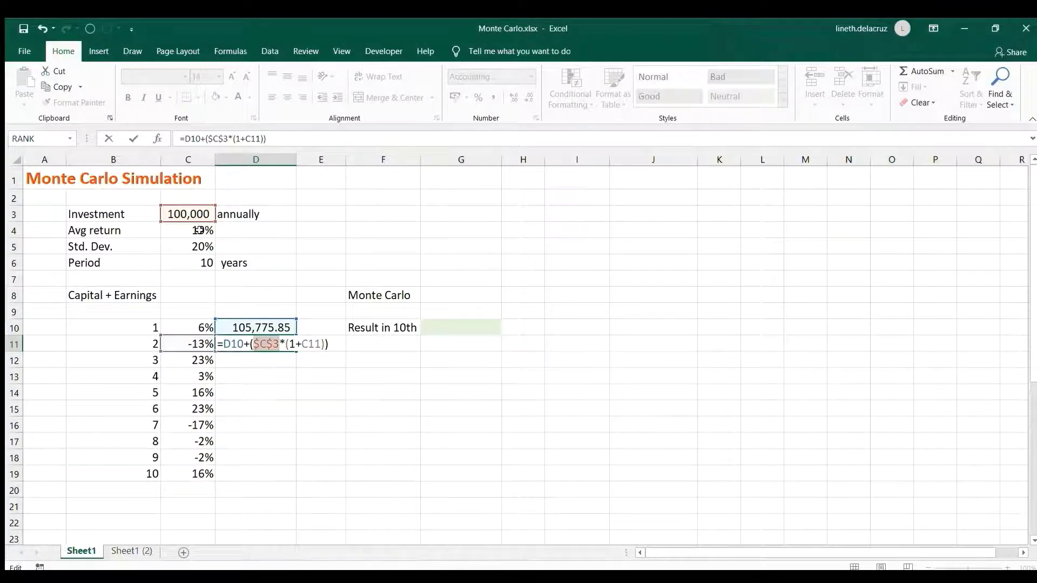
{"action": "key", "text": "Return"}
{"action": "key", "text": "Up"}
{"action": "key", "text": "ctrl+c"}
{"action": "key", "text": "Down"}
{"action": "key", "text": "shift+Down"}
{"action": "key", "text": "shift+Down"}
{"action": "key", "text": "shift+Down"}
{"action": "key", "text": "shift+Down"}
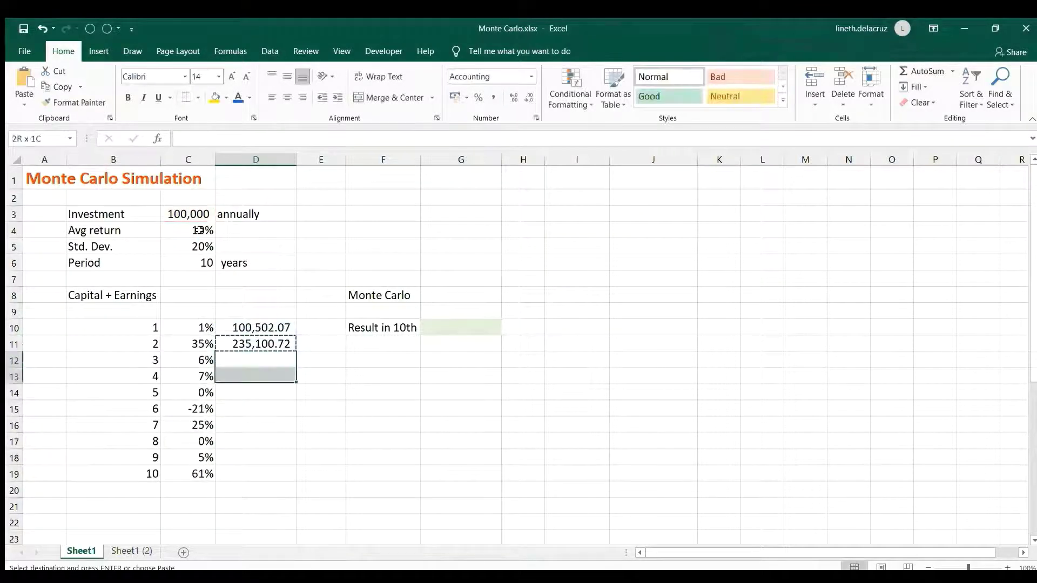
{"action": "key", "text": "shift+Down"}
{"action": "key", "text": "shift+Down"}
{"action": "key", "text": "shift+Down"}
{"action": "key", "text": "ctrl+v"}
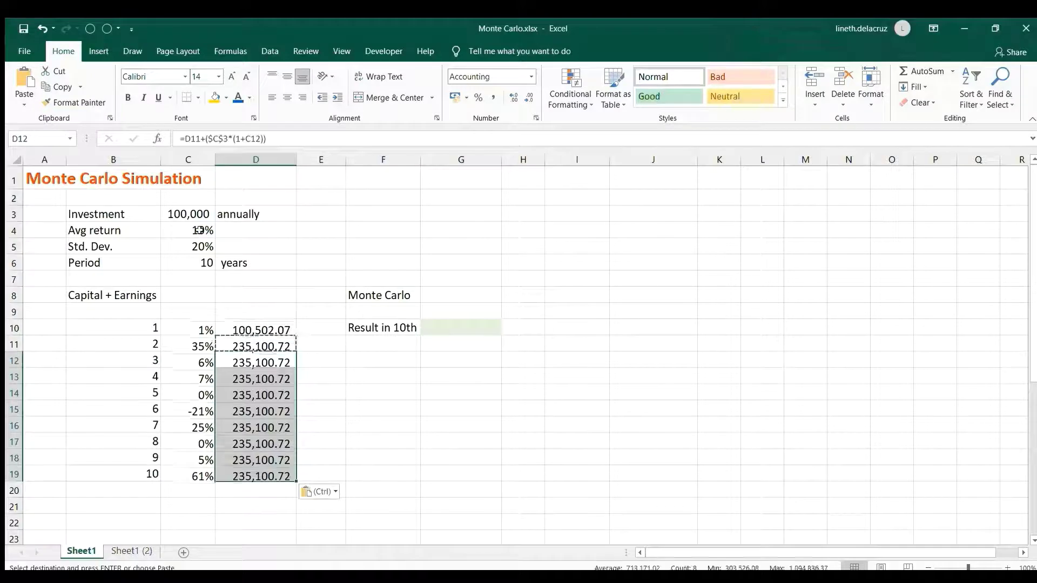
Check the year-2 and year-3 balance formulas
{"action": "key", "text": "Up"}
{"action": "key", "text": "Down"}
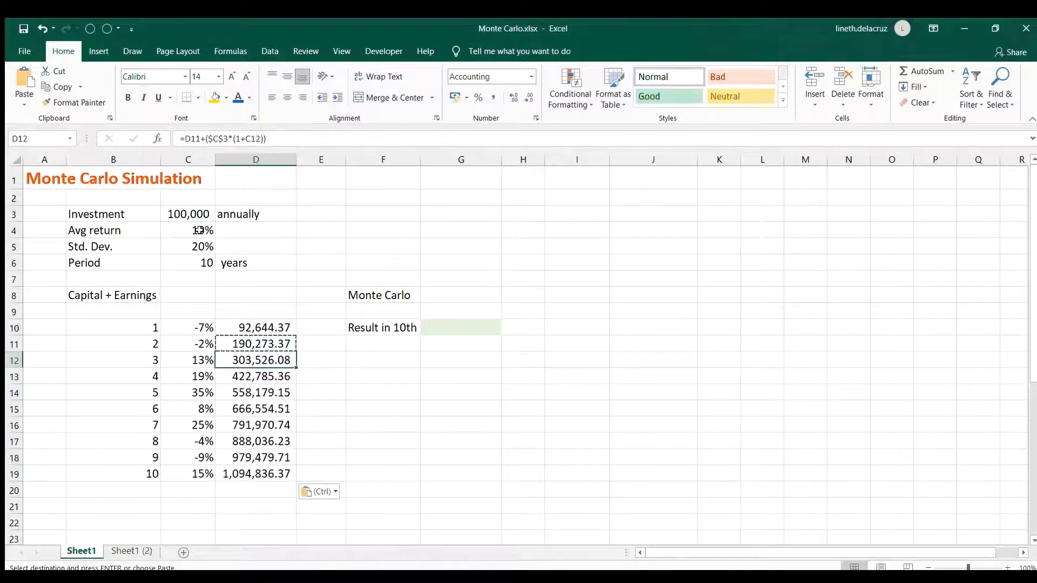
{"action": "key", "text": "Up"}
{"action": "key", "text": "F2"}
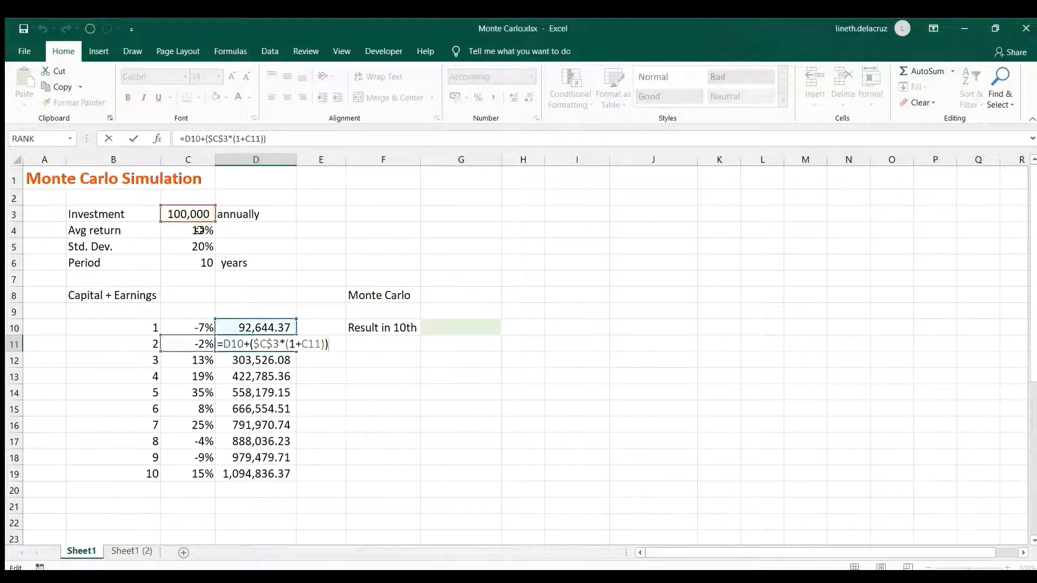
{"action": "key", "text": "Escape"}
{"action": "key", "text": "Up"}
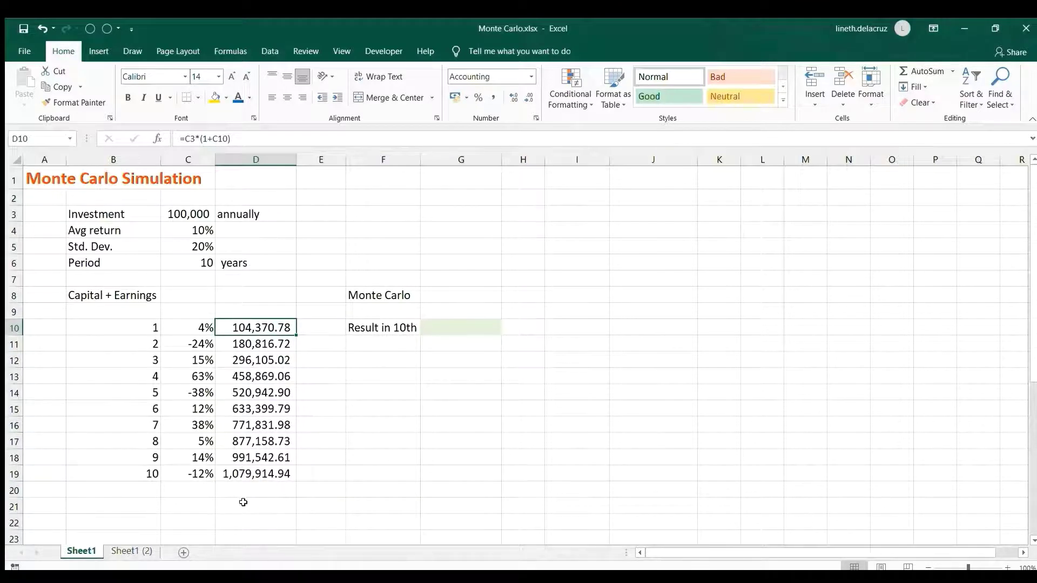
Link G10 to the year-10 balance in D19 with =D19
{"action": "left_click", "coordinate": [479, 328]}
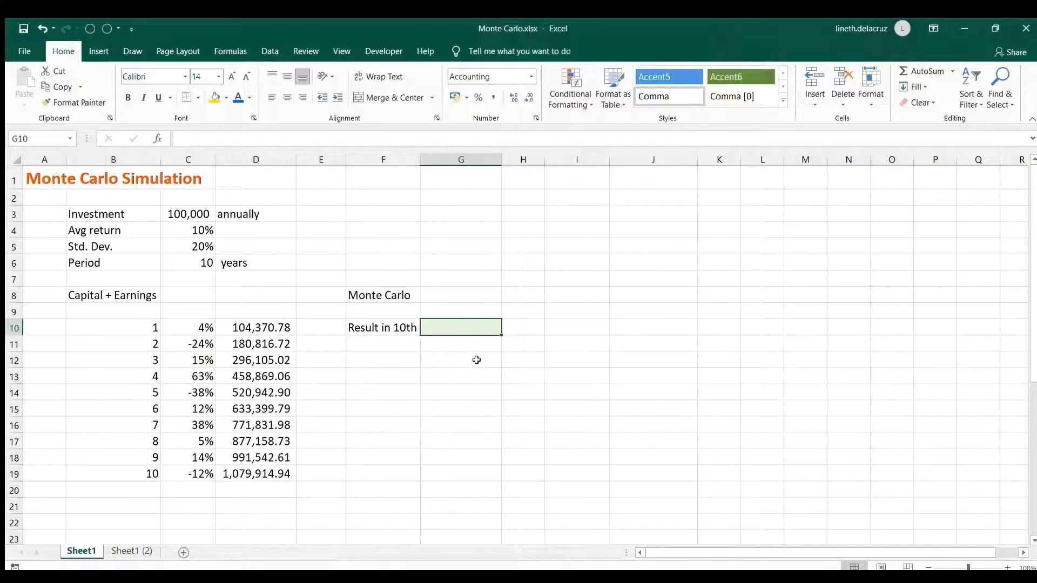
{"action": "type", "text": "="}
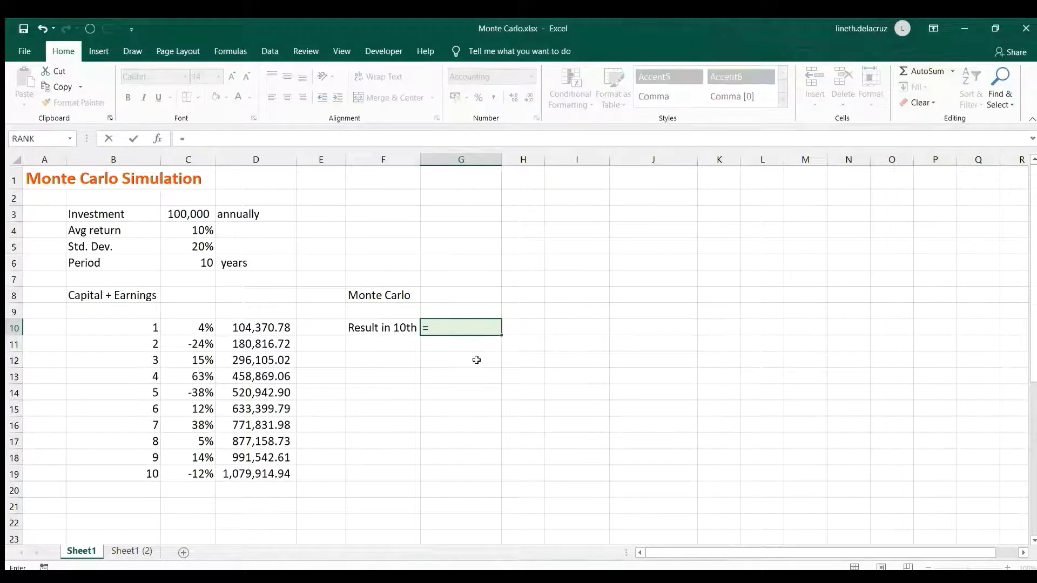
{"action": "left_click", "coordinate": [253, 474]}
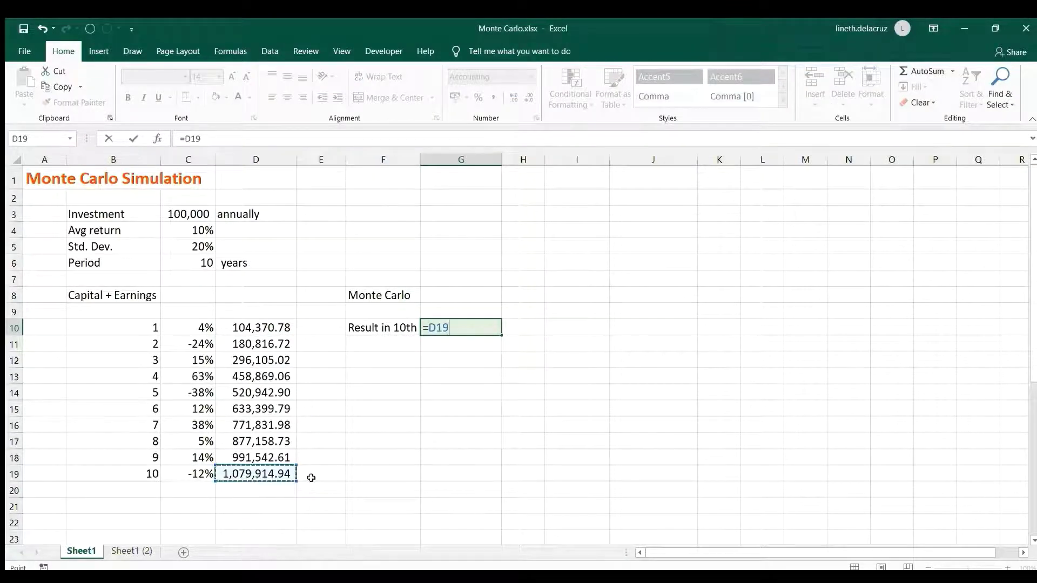
{"action": "key", "text": "Return"}
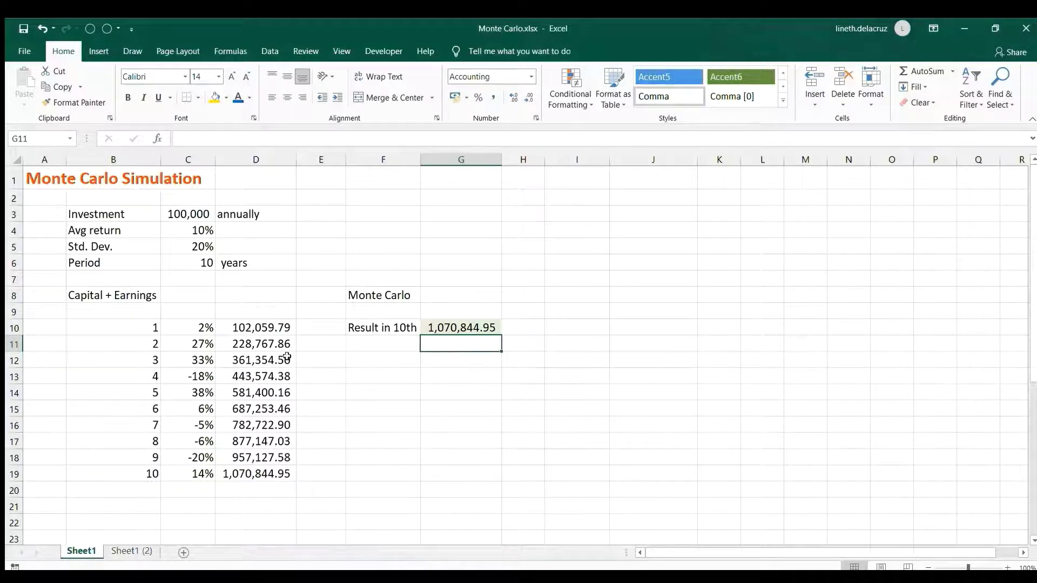
{"action": "left_click", "coordinate": [386, 342]}
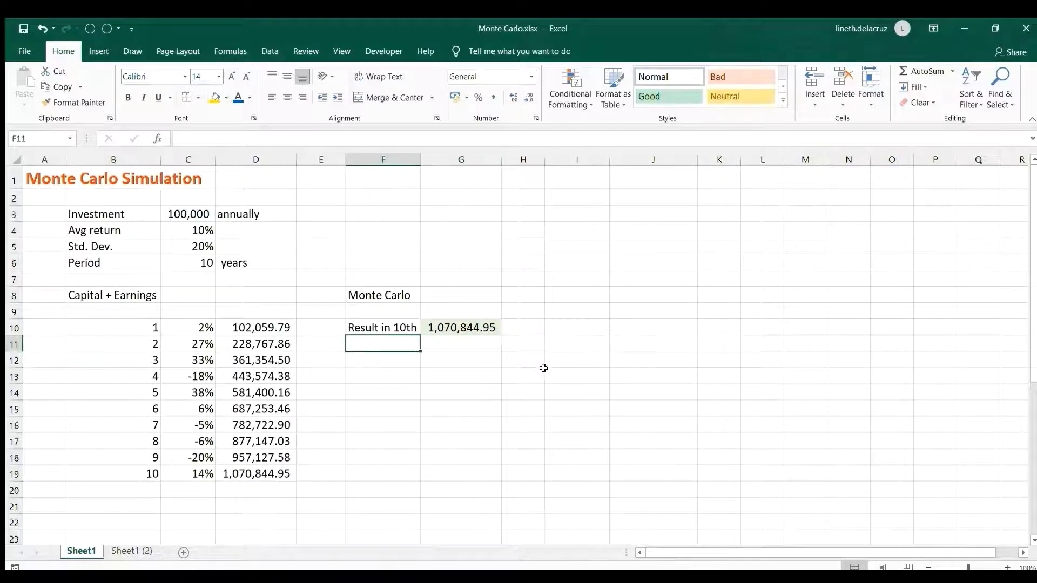
Enter run number 1 in F11 and recalculate the random returns a few times
{"action": "type", "text": "1"}
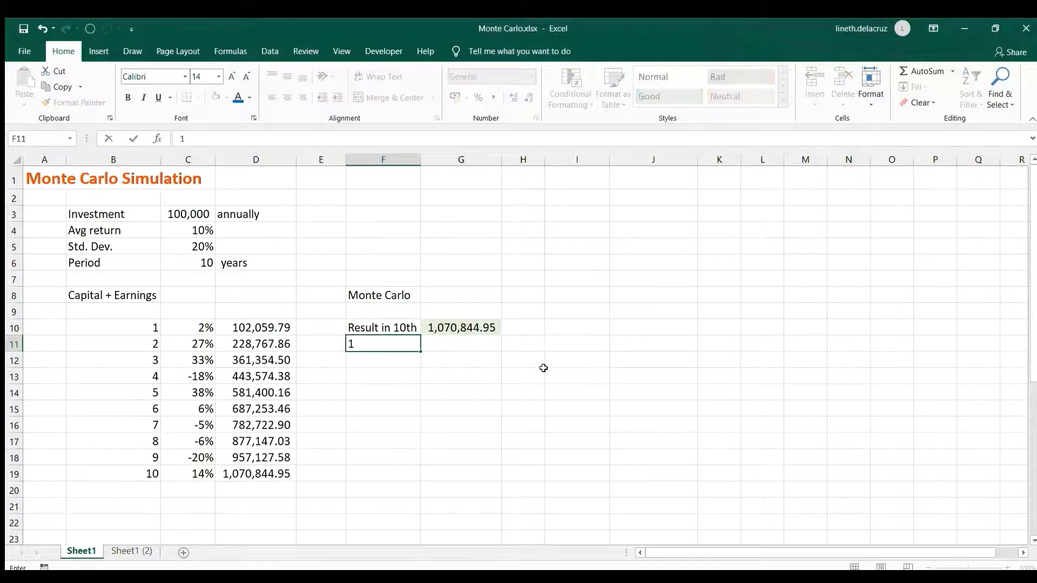
{"action": "key", "text": "ctrl+Return"}
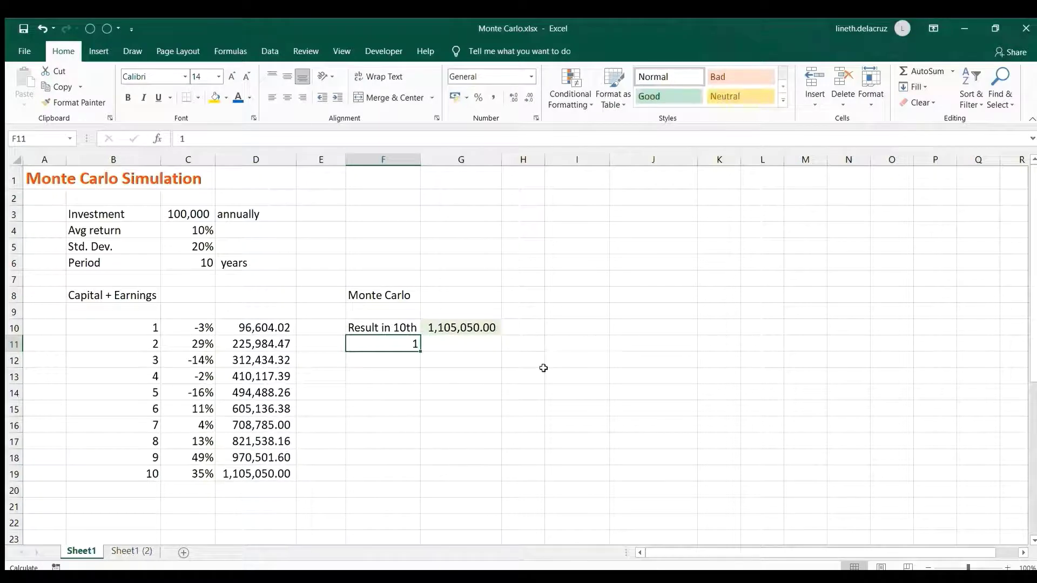
{"action": "key", "text": "F9"}
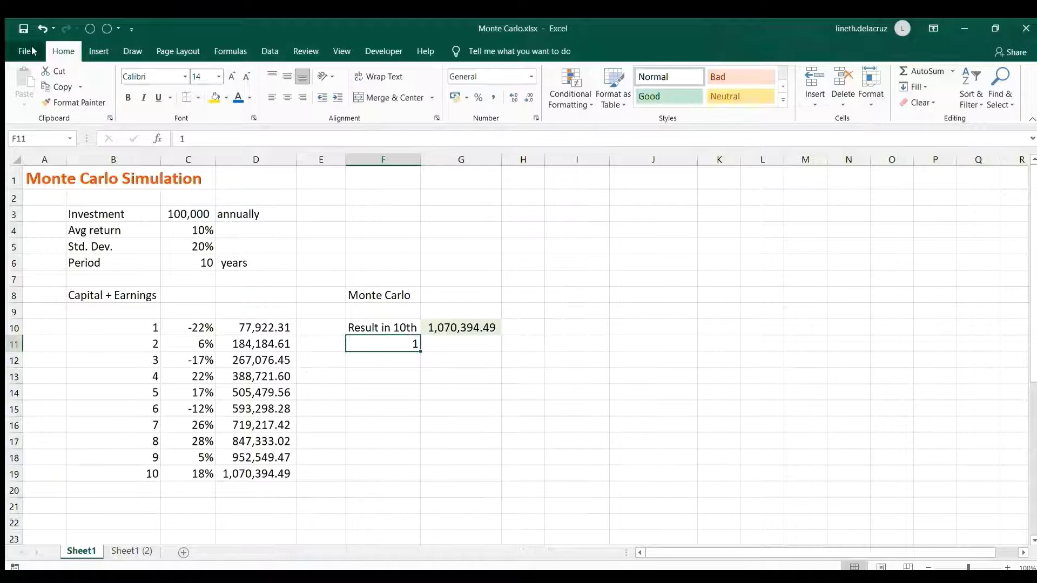
{"action": "key", "text": "F9"}
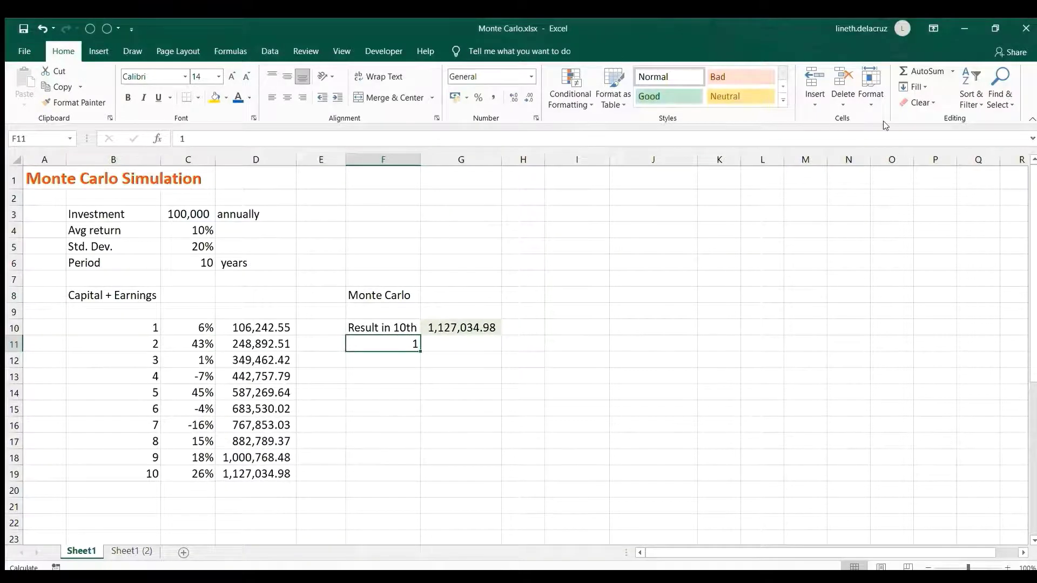
{"action": "key", "text": "F9"}
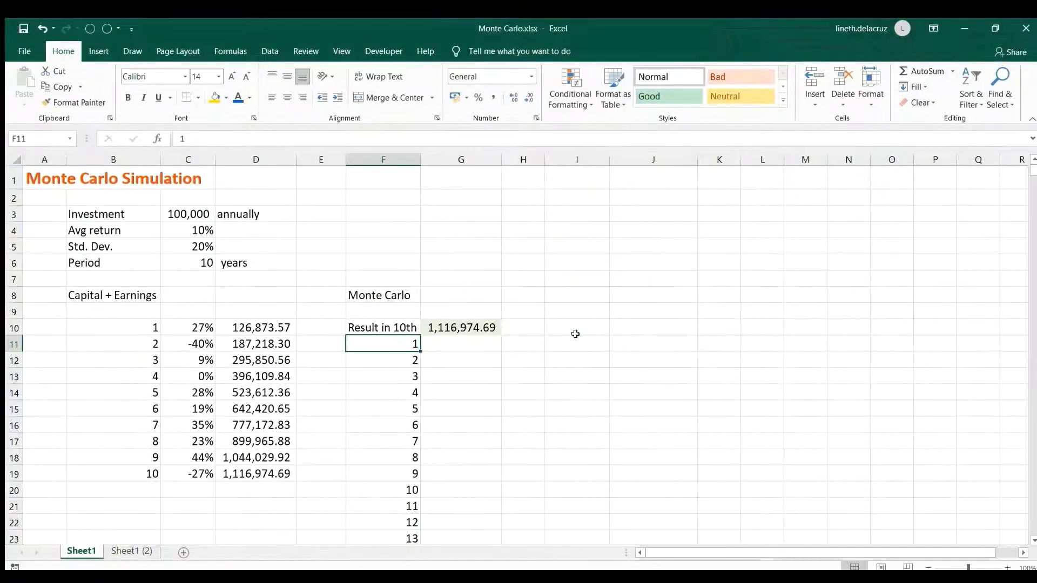
Select F10:G10010, covering the label row and all 10,000 runs
{"action": "key", "text": "ctrl+Down"}
{"action": "key", "text": "ctrl+Up"}
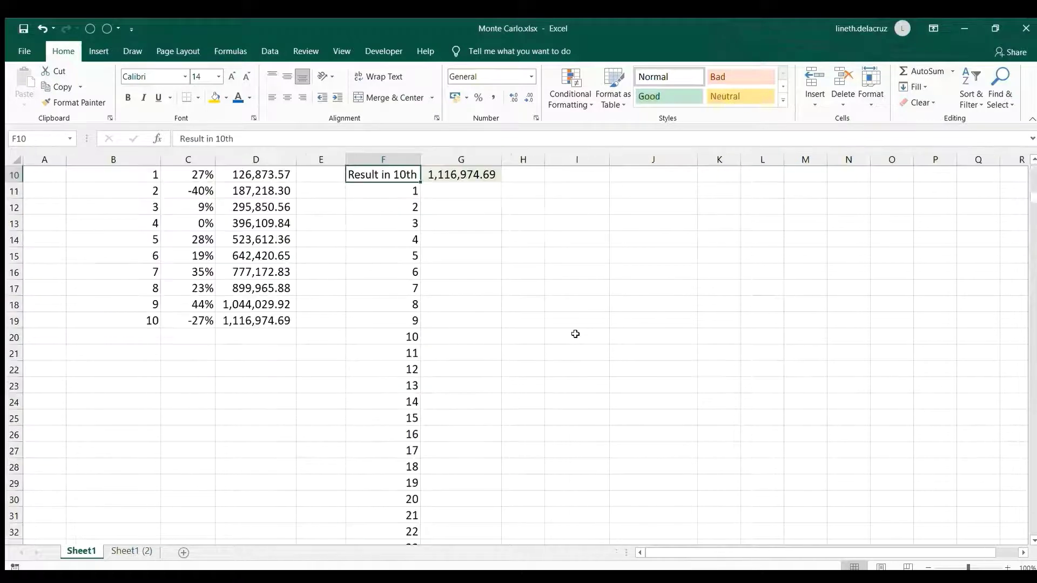
{"action": "key", "text": "Down"}
{"action": "key", "text": "Right"}
{"action": "scroll", "coordinate": [576, 333], "scroll_direction": "up", "scroll_amount": 2}
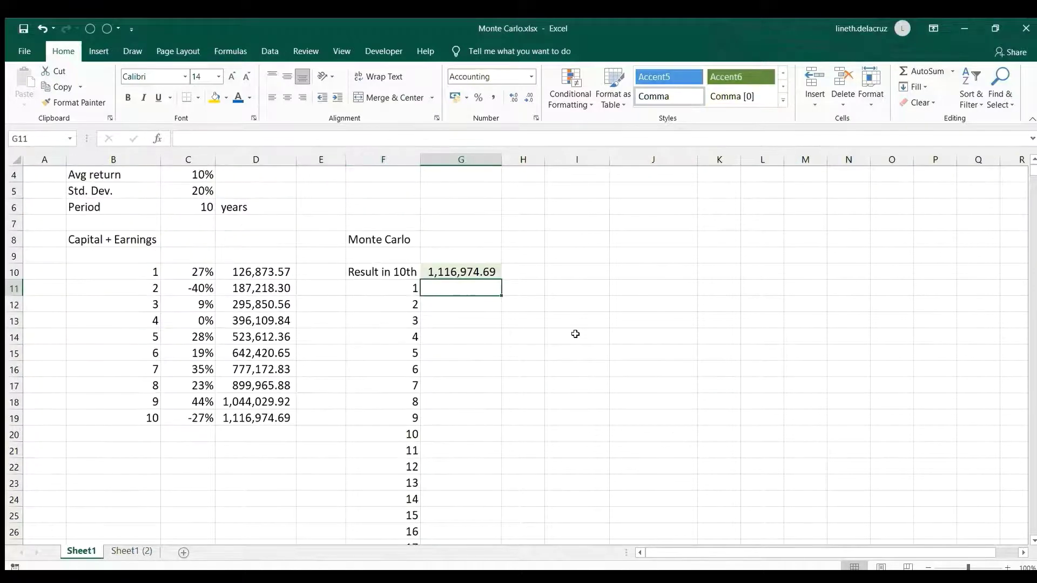
{"action": "key", "text": "Left"}
{"action": "key", "text": "Up"}
{"action": "key", "text": "shift+Right"}
{"action": "key", "text": "ctrl+shift+Down"}
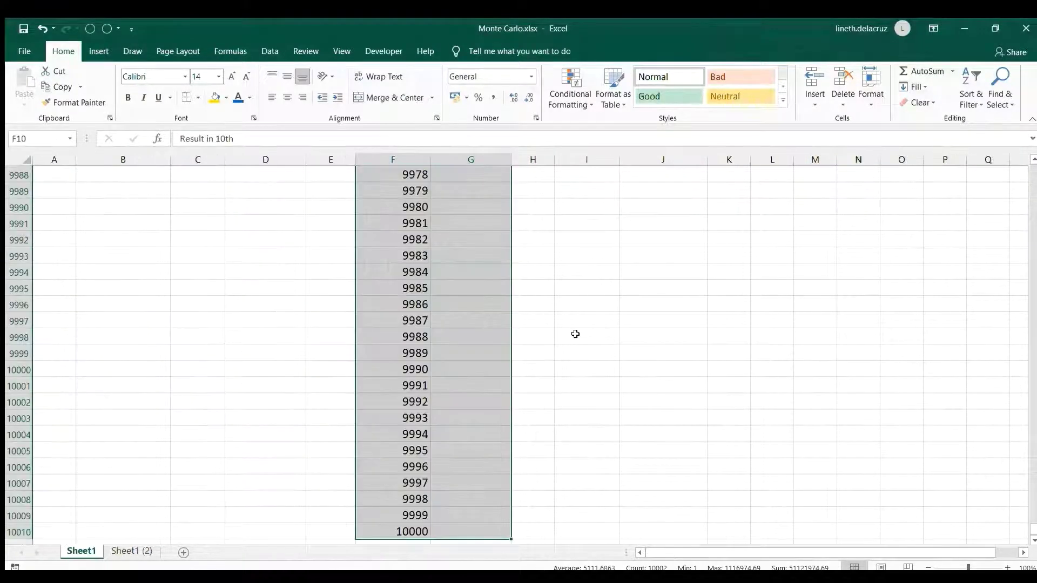
{"action": "key", "text": "ctrl+BackSpace"}
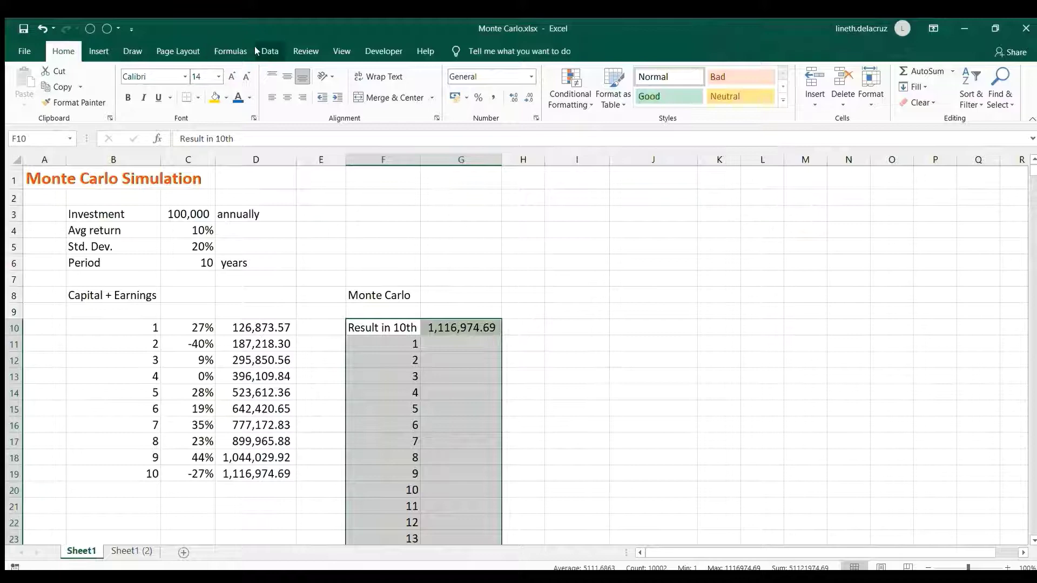
Create a What-If data table over the runs using L8 as the column input cell
{"action": "left_click", "coordinate": [269, 51]}
{"action": "left_click", "coordinate": [770, 101]}
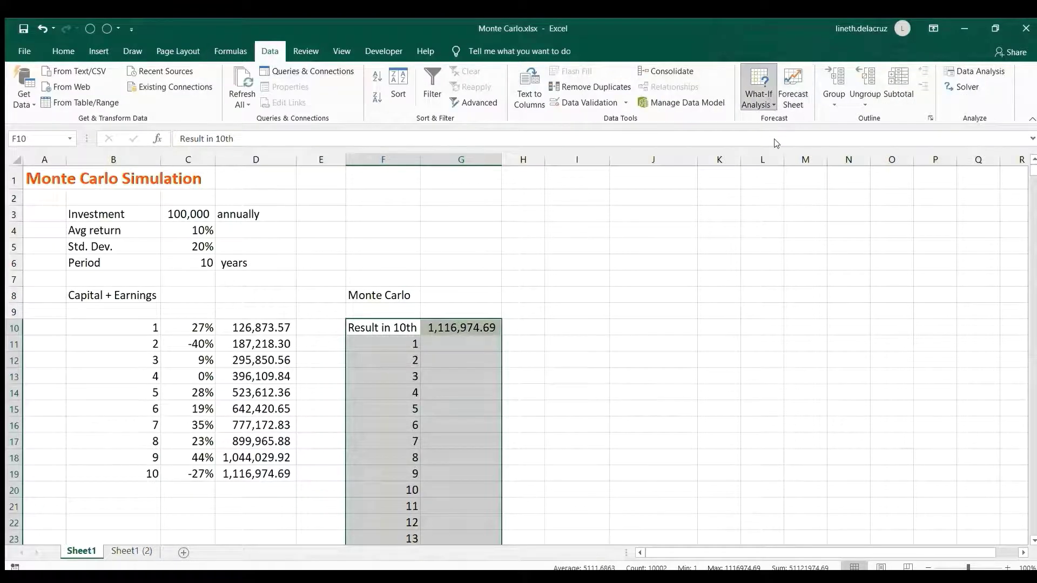
{"action": "left_click", "coordinate": [778, 150]}
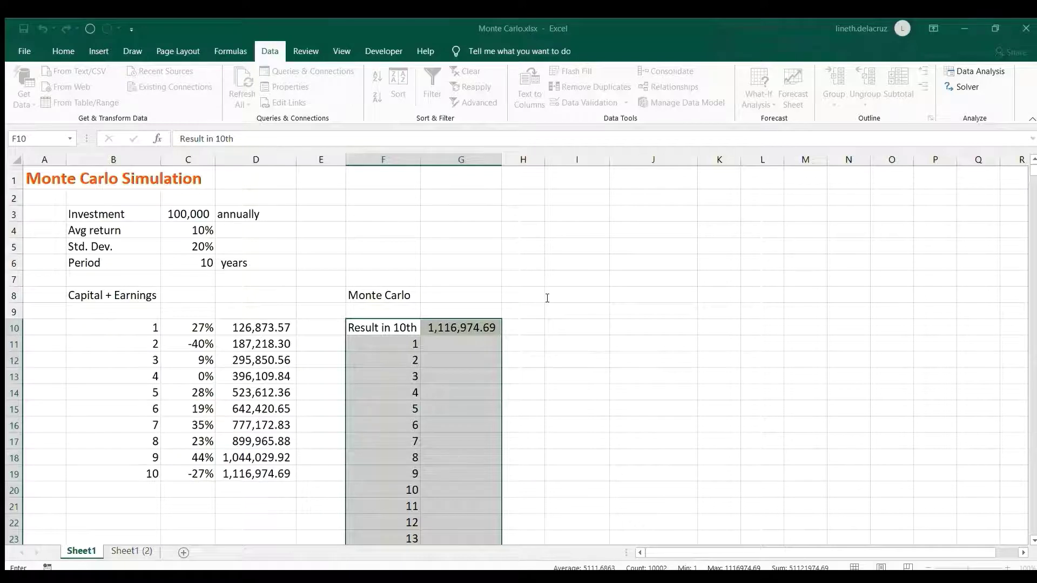
{"action": "left_click", "coordinate": [752, 293]}
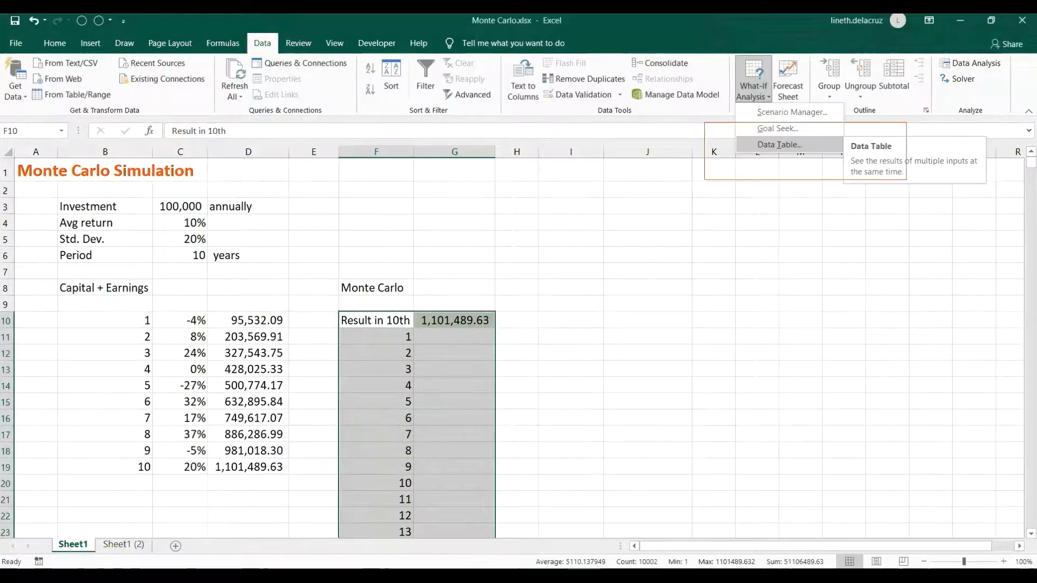
{"action": "left_click", "coordinate": [779, 145]}
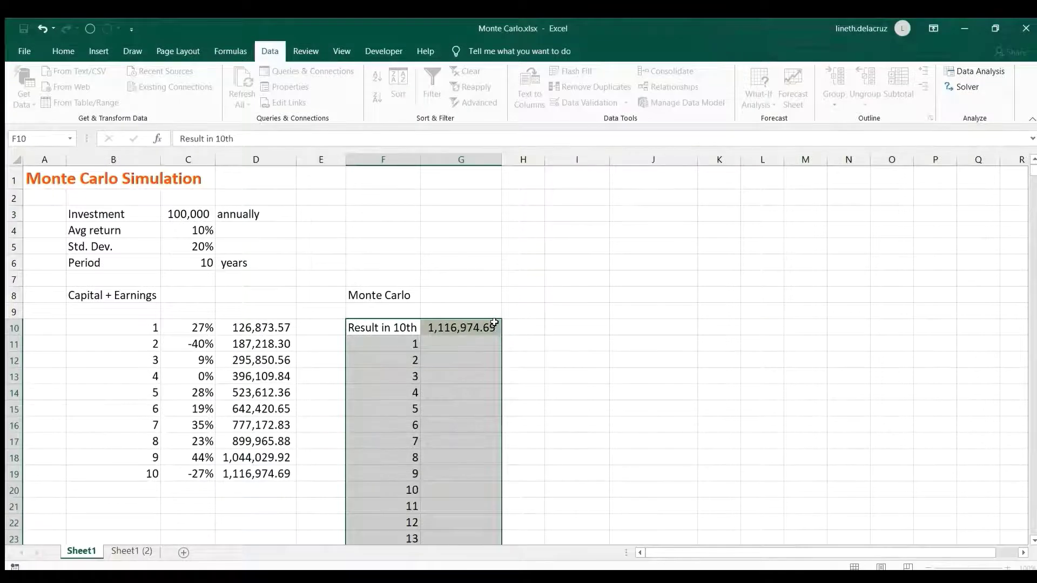
{"action": "left_click", "coordinate": [485, 343]}
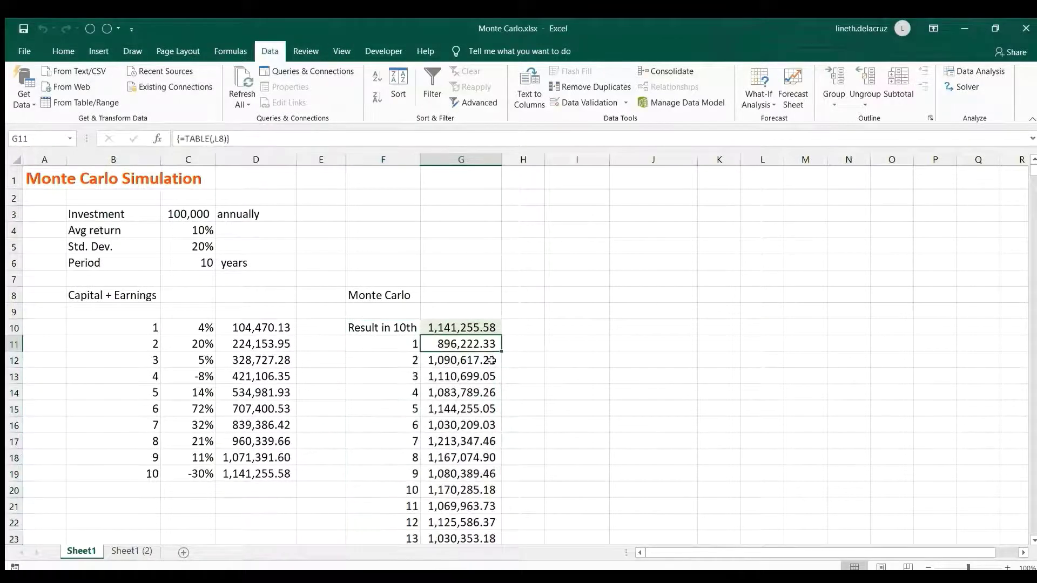
Recalculate the sheet six times with F9 to regenerate all simulated results
{"action": "key", "text": "F9"}
{"action": "key", "text": "F9"}
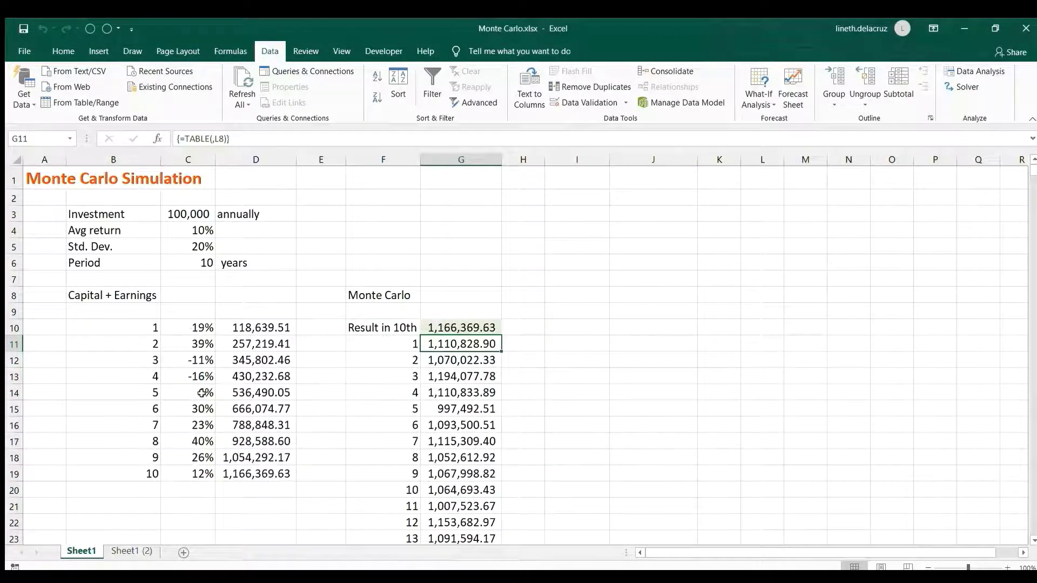
{"action": "key", "text": "F9"}
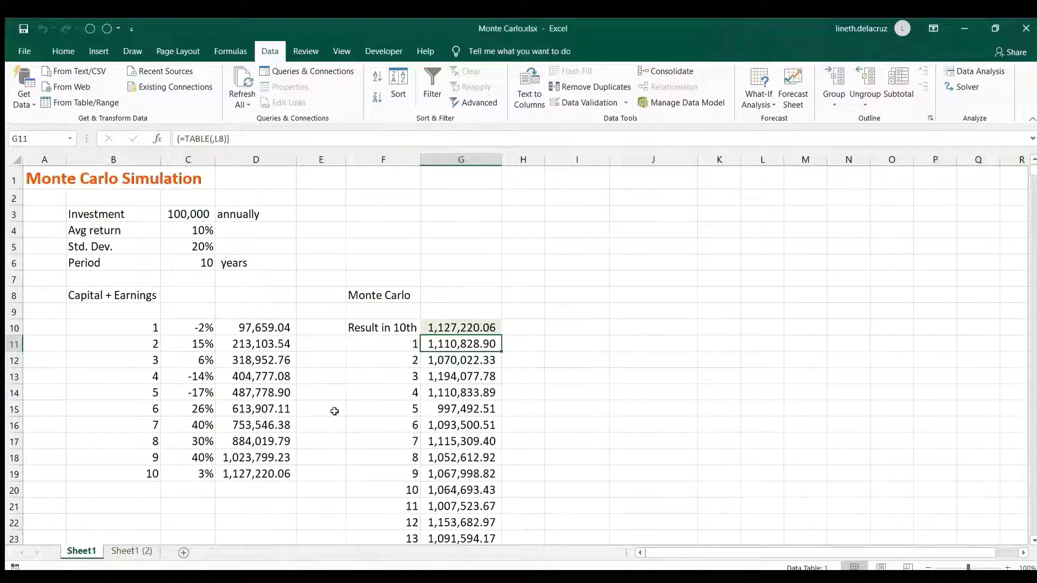
{"action": "key", "text": "F9"}
{"action": "key", "text": "F9"}
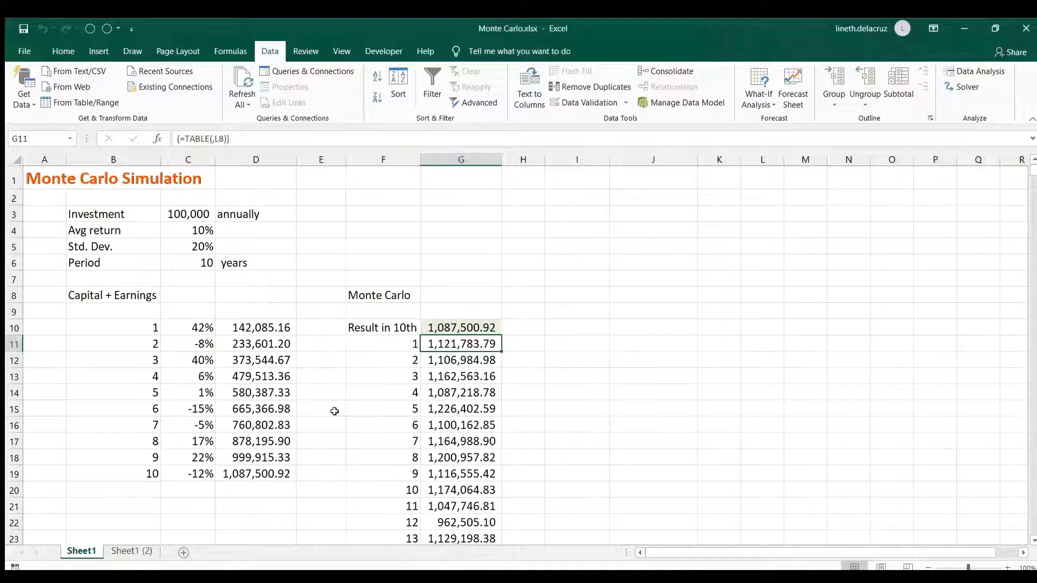
{"action": "key", "text": "F9"}
{"action": "key", "text": "F9"}
{"action": "key", "text": "F9"}
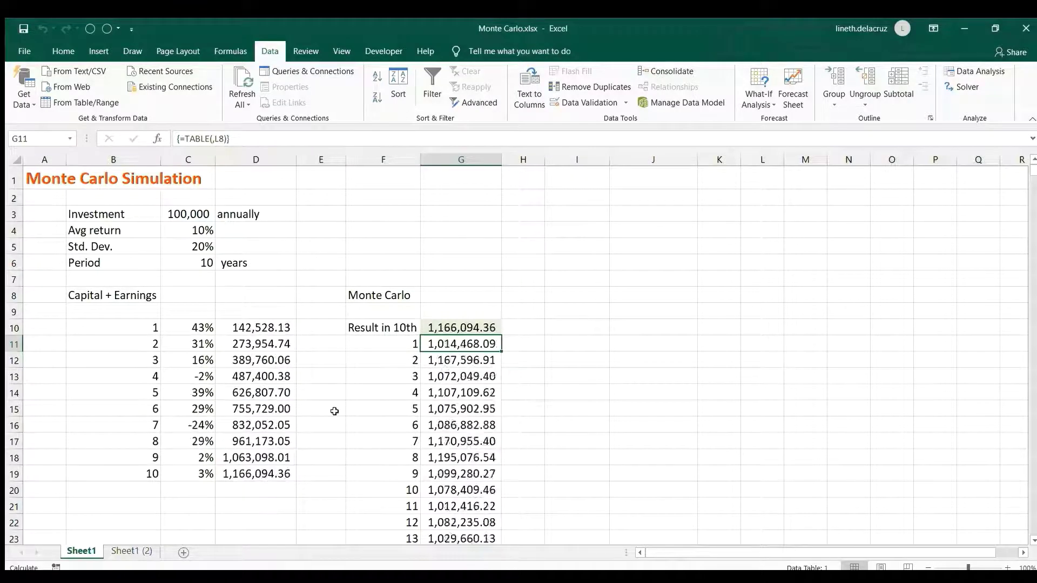
{"action": "key", "text": "F9"}
{"action": "key", "text": "F9"}
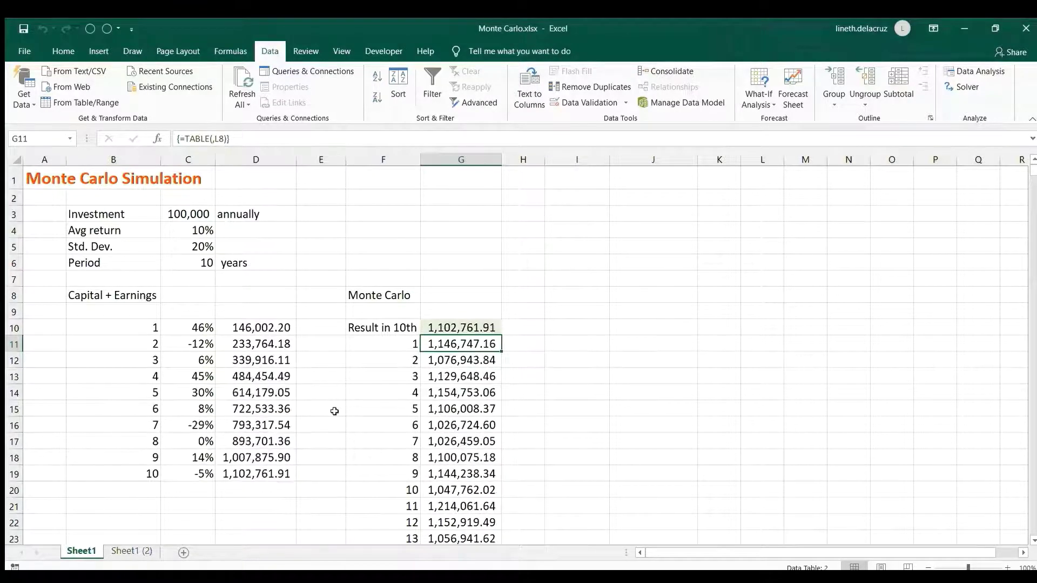
{"action": "key", "text": "F9"}
{"action": "left_click", "coordinate": [394, 226]}
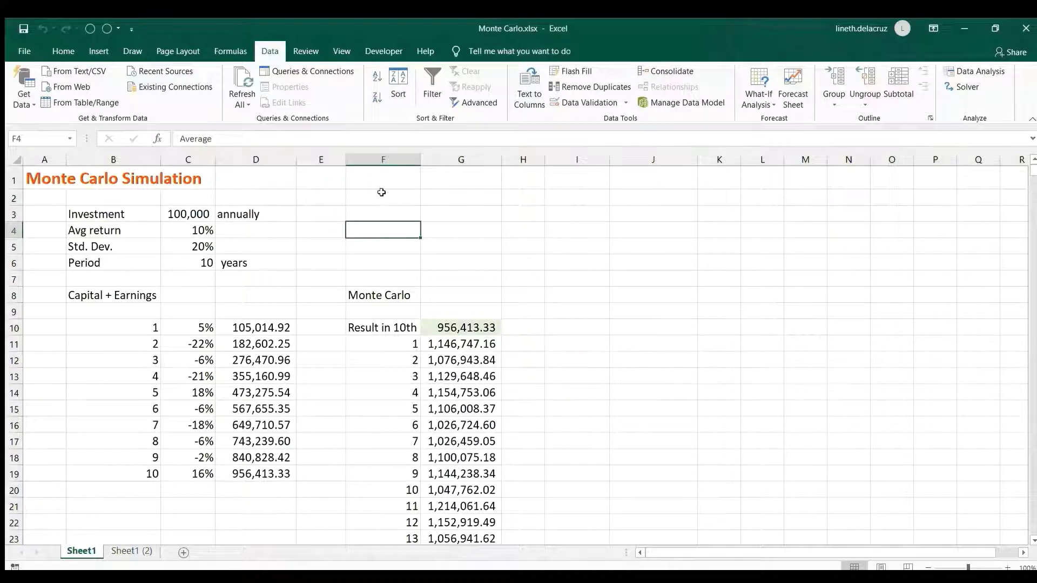
Enter =AVERAGE(G11:G10010) in G4 beside the Average label
{"action": "left_click", "coordinate": [84, 47]}
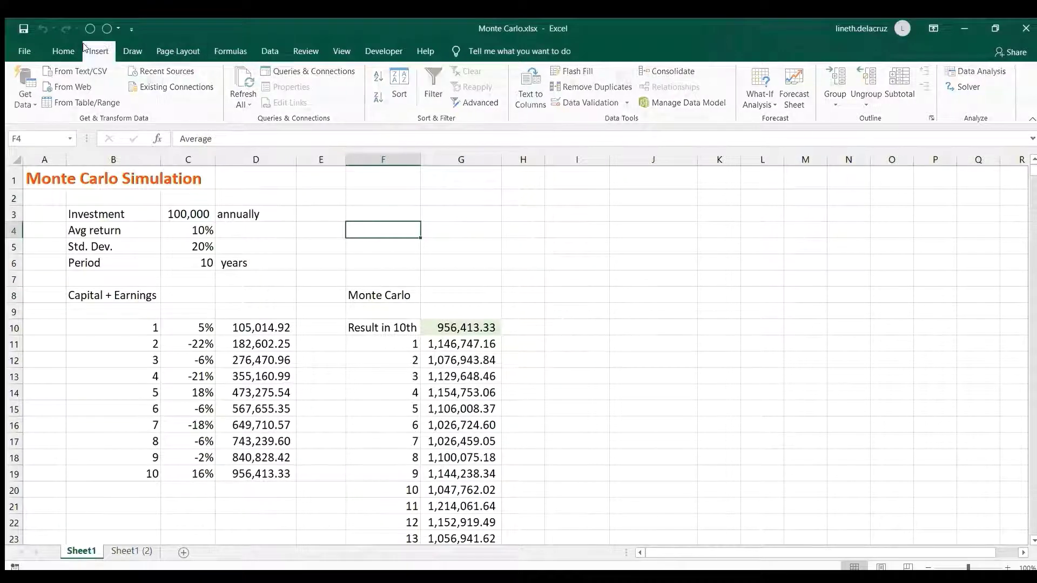
{"action": "left_click", "coordinate": [63, 51]}
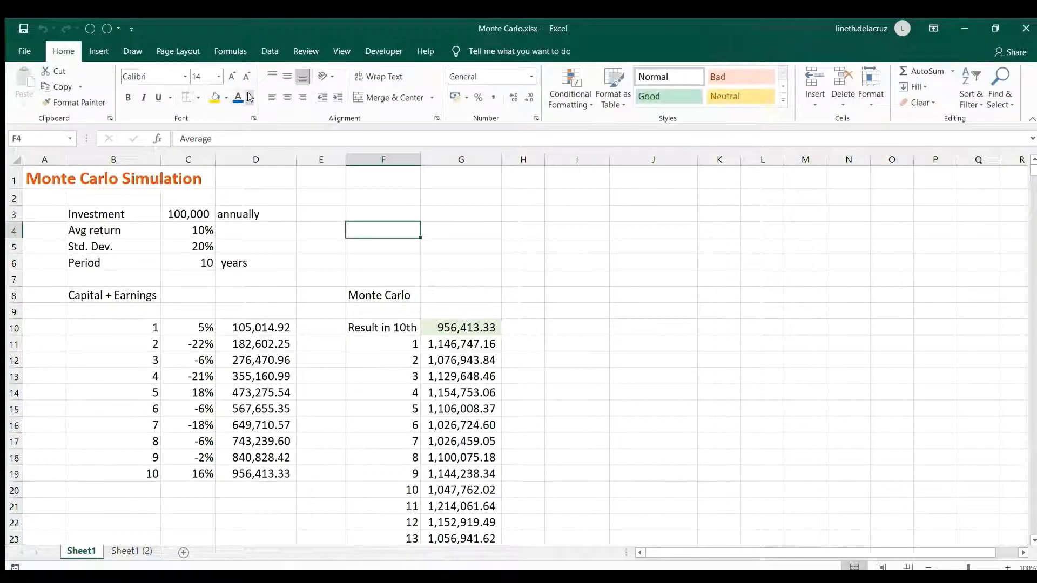
{"action": "key", "text": "Tab"}
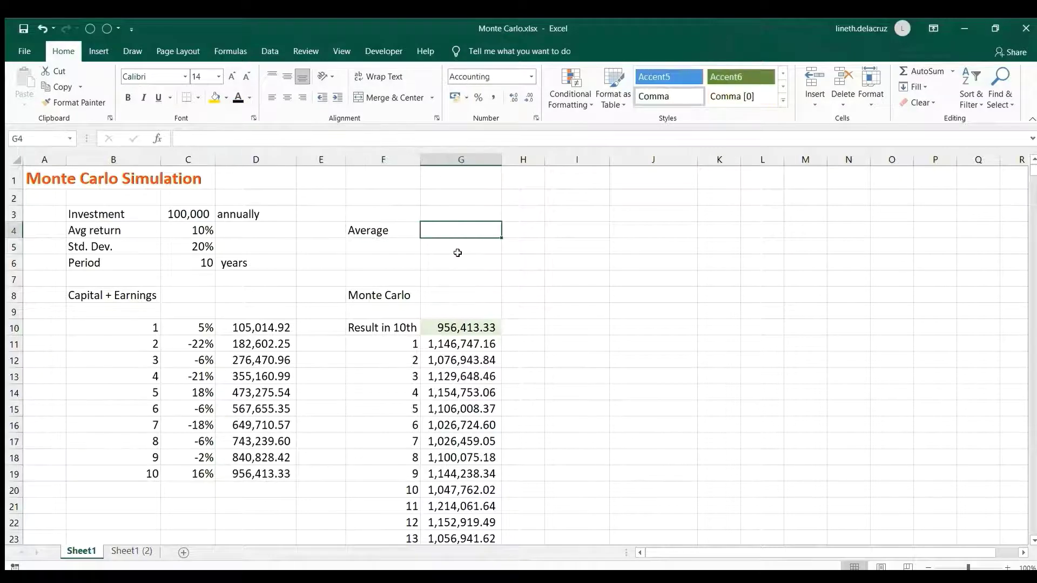
{"action": "type", "text": "="}
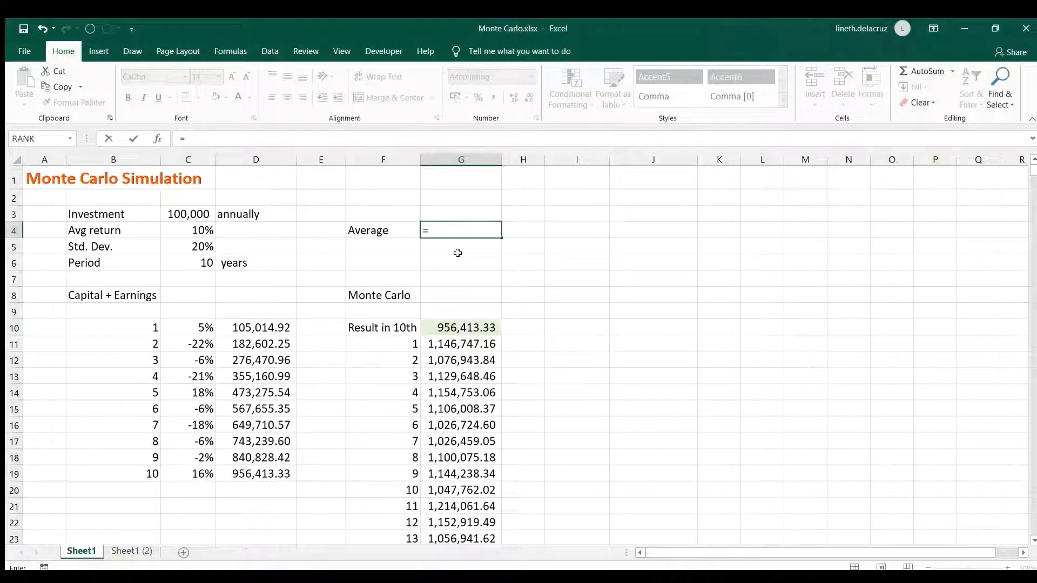
{"action": "type", "text": "average("}
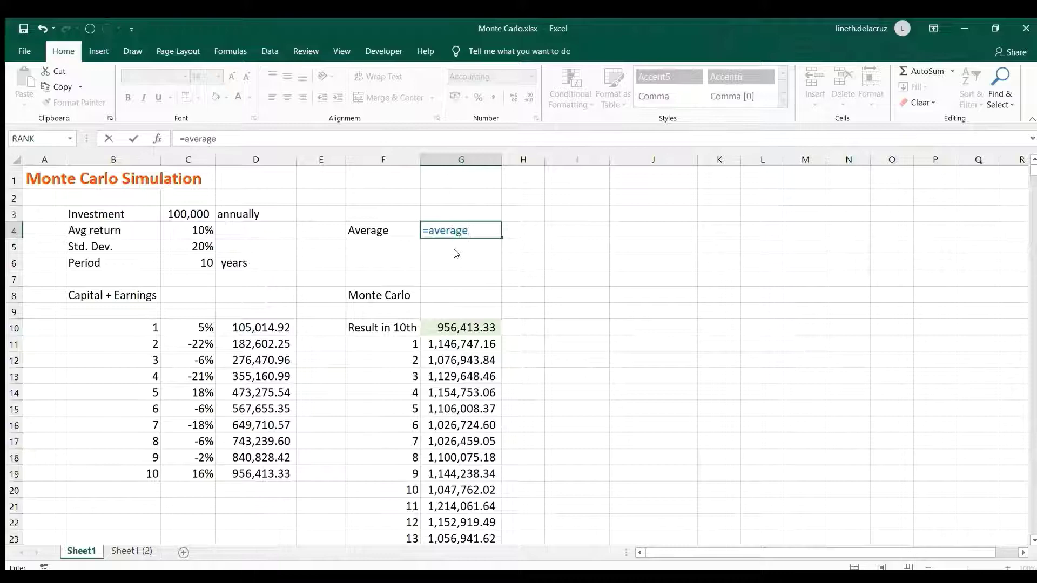
{"action": "left_click", "coordinate": [449, 344]}
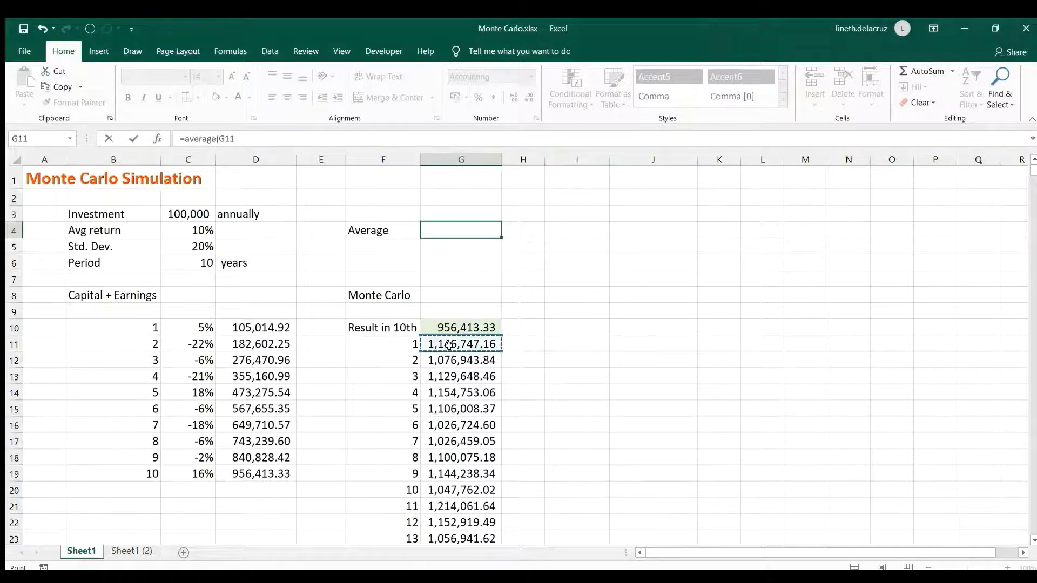
{"action": "key", "text": "ctrl+shift+Down"}
{"action": "key", "text": "Return"}
Recalculate four times to confirm the average barely changes
{"action": "scroll", "coordinate": [449, 346], "scroll_direction": "up", "scroll_amount": 1}
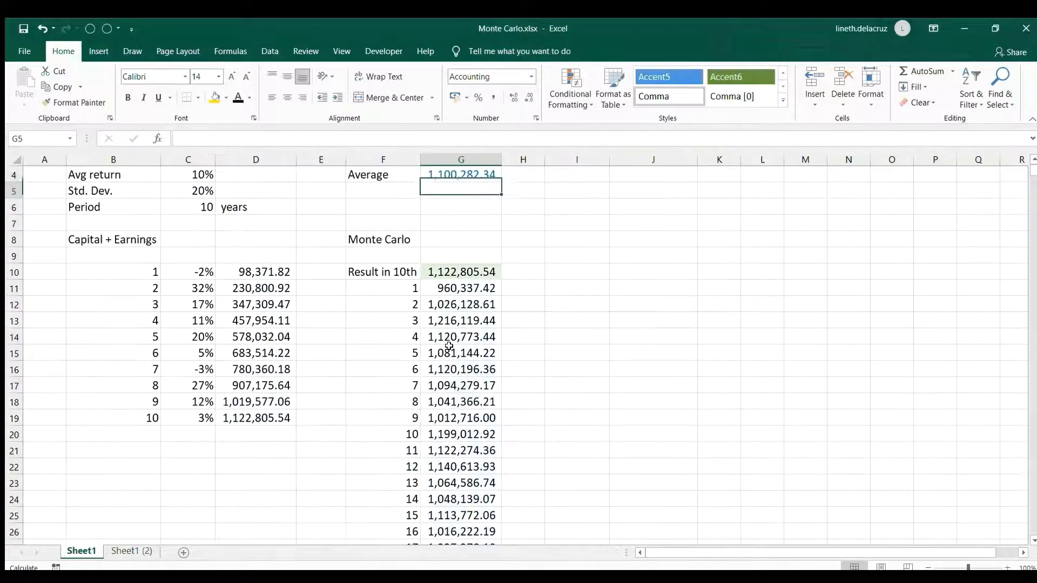
{"action": "key", "text": "Up"}
{"action": "scroll", "coordinate": [450, 346], "scroll_direction": "up", "scroll_amount": 1}
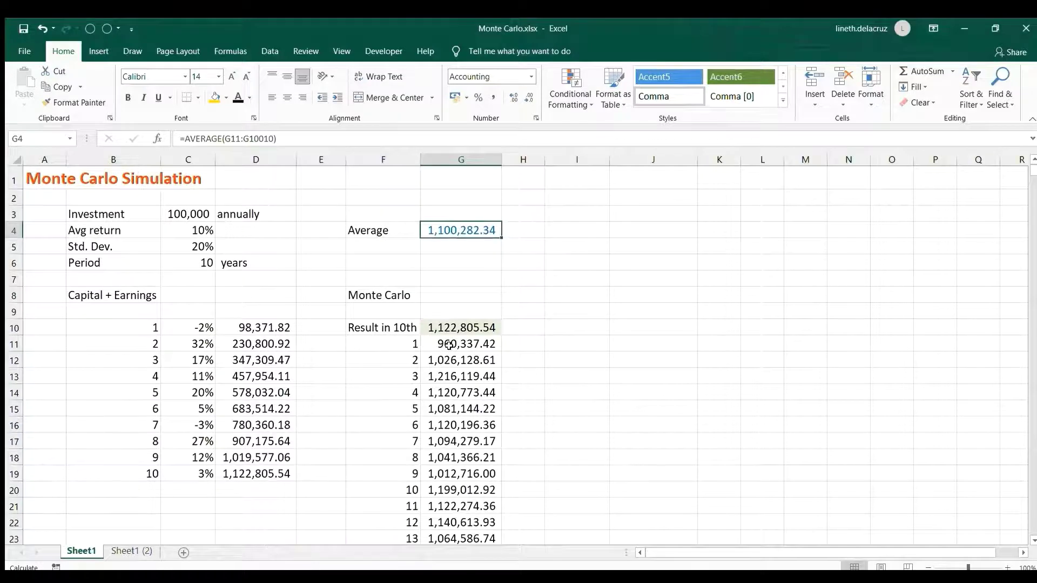
{"action": "key", "text": "F9"}
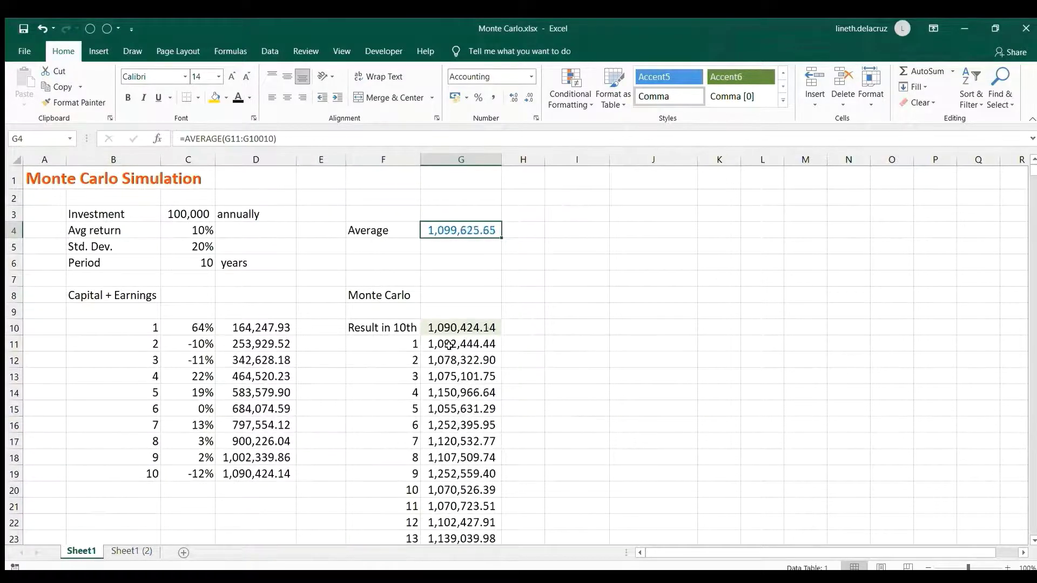
{"action": "key", "text": "F9"}
{"action": "key", "text": "F9"}
{"action": "key", "text": "F9"}
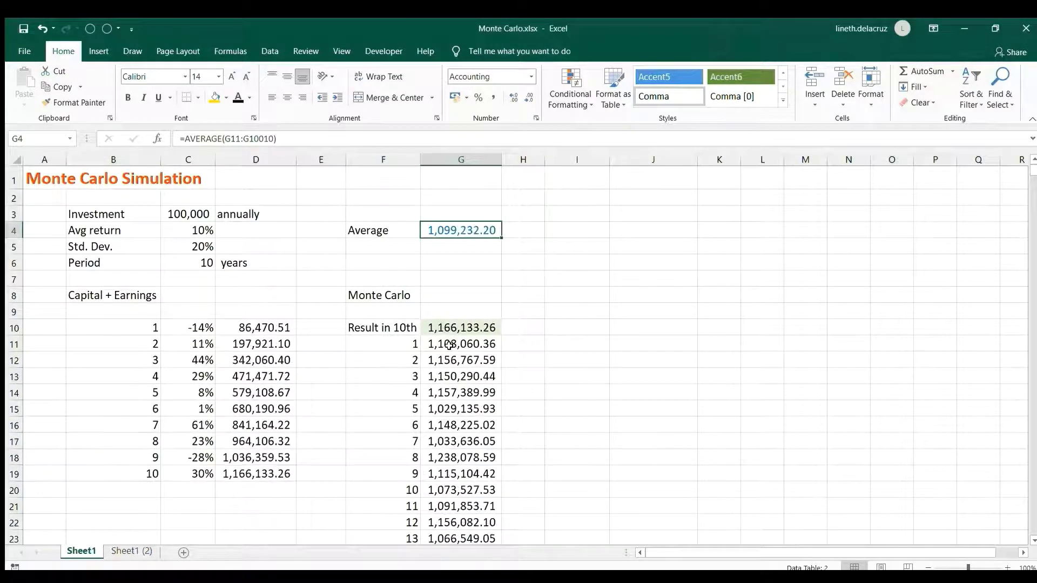
{"action": "key", "text": "F9"}
{"action": "key", "text": "F9"}
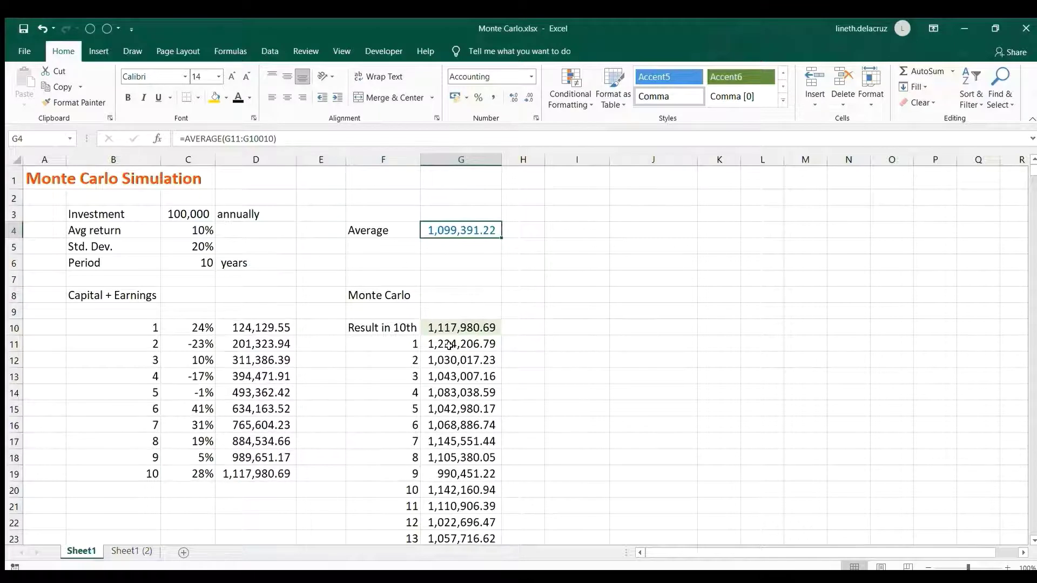
{"action": "key", "text": "F9"}
{"action": "key", "text": "F9"}
Make the Max and Min labels in F5:F6 visible with a black font colour
{"action": "key", "text": "Left"}
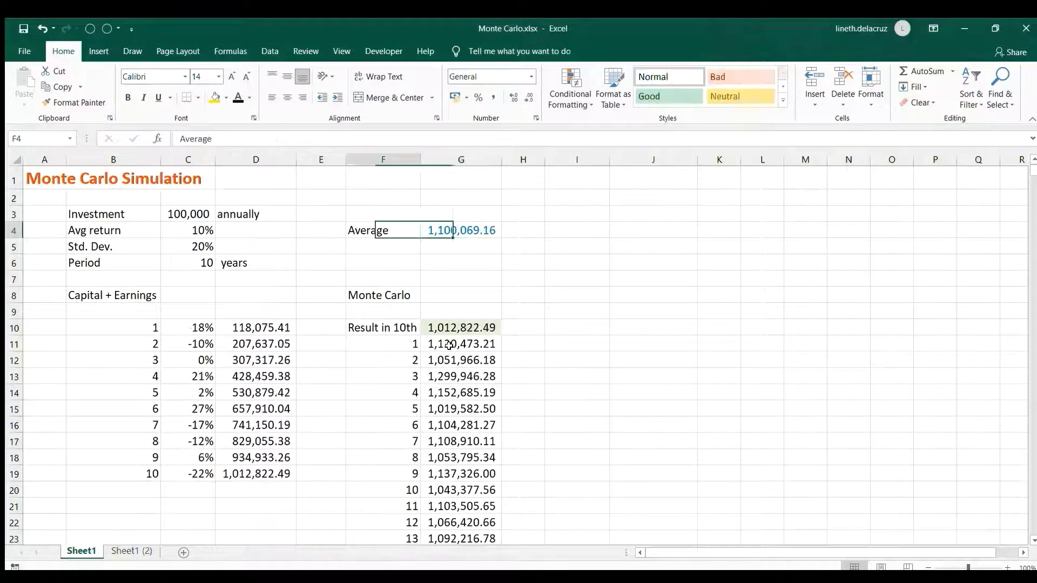
{"action": "key", "text": "Down"}
{"action": "key", "text": "shift+Down"}
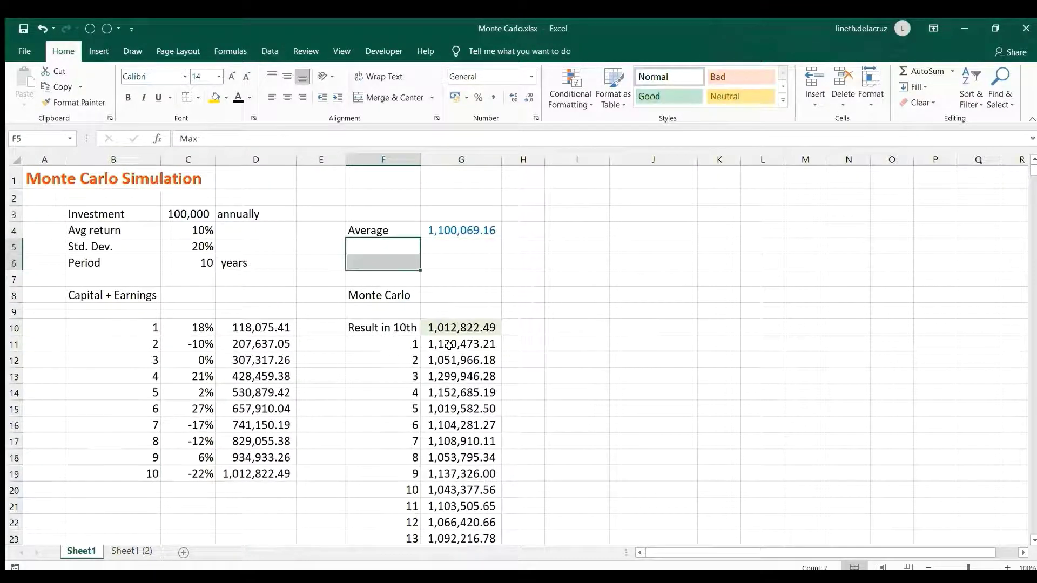
{"action": "left_click", "coordinate": [233, 98]}
{"action": "key", "text": "Up"}
{"action": "key", "text": "Right"}
Copy the AVERAGE formula from G4 into G5
{"action": "key", "text": "F2"}
{"action": "key", "text": "shift+Home"}
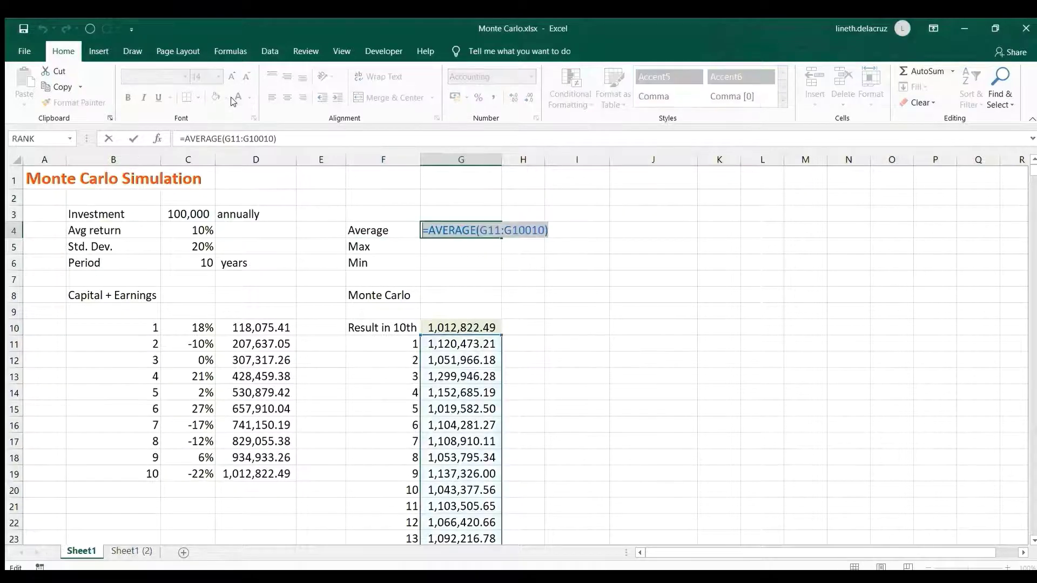
{"action": "key", "text": "ctrl+c"}
{"action": "key", "text": "Return"}
{"action": "key", "text": "F2"}
{"action": "key", "text": "ctrl+v"}
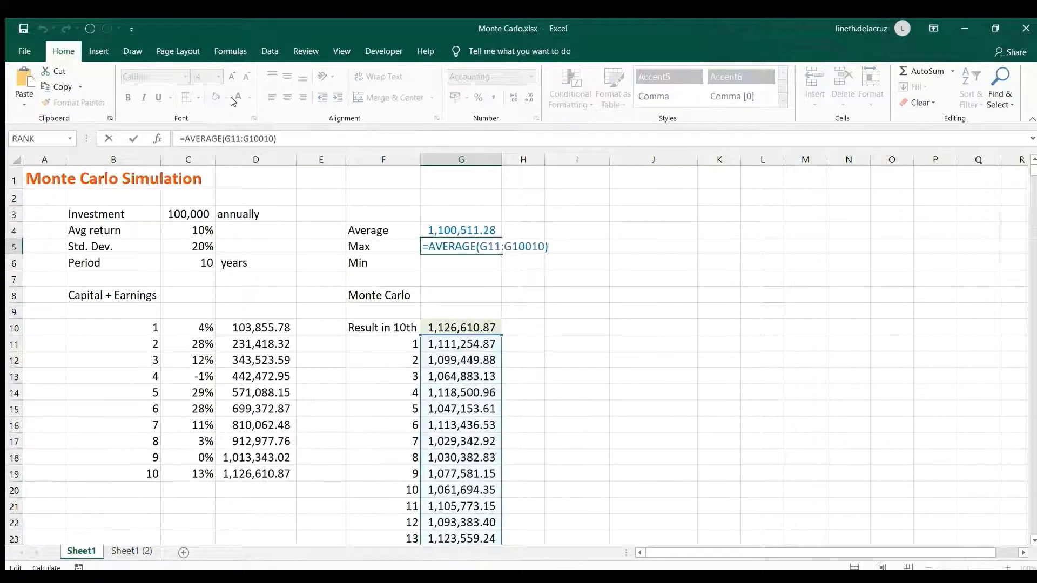
Change G5's function to MAX, giving =MAX(G11:G10010)
{"action": "key", "text": "Left"}
{"action": "key", "text": "Left"}
{"action": "key", "text": "BackSpace"}
{"action": "key", "text": "BackSpace"}
{"action": "key", "text": "BackSpace"}
{"action": "key", "text": "BackSpace"}
{"action": "key", "text": "BackSpace"}
{"action": "key", "text": "BackSpace"}
{"action": "key", "text": "BackSpace"}
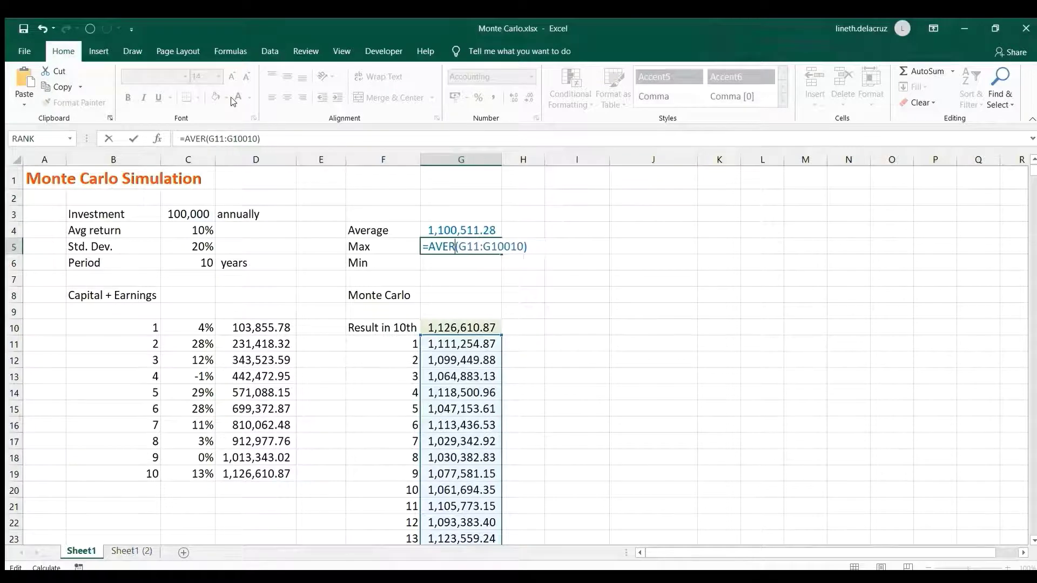
{"action": "type", "text": "ma"}
{"action": "key", "text": "BackSpace"}
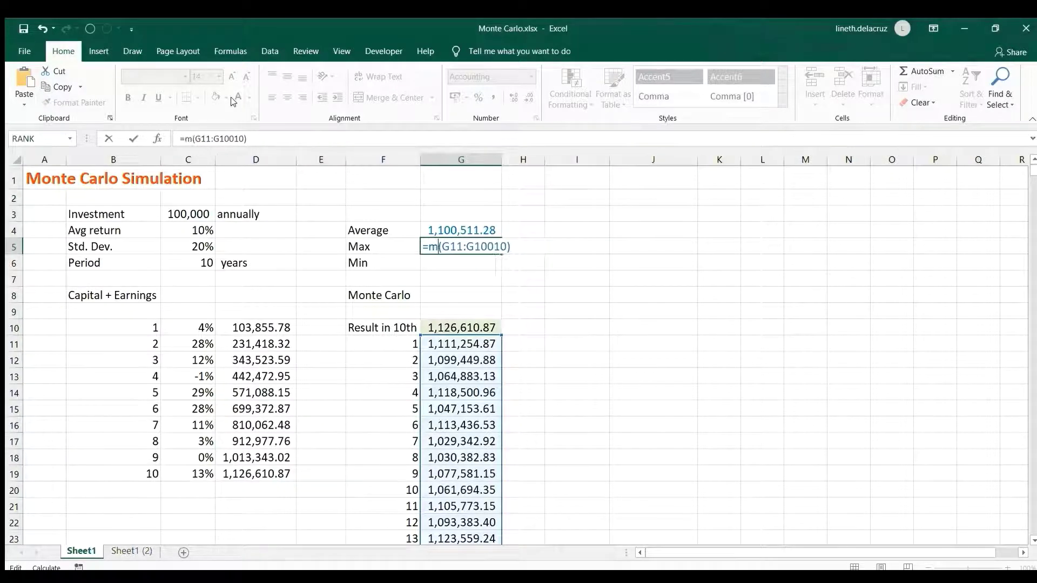
{"action": "type", "text": "x"}
{"action": "key", "text": "Return"}
{"action": "key", "text": "Up"}
{"action": "key", "text": "F2"}
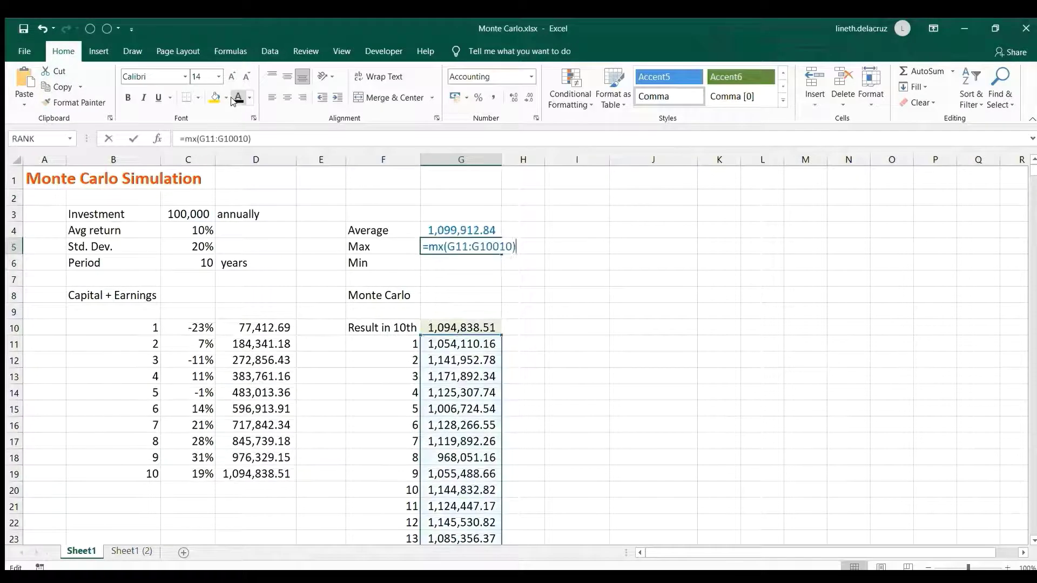
{"action": "key", "text": "Left"}
{"action": "key", "text": "Left"}
{"action": "key", "text": "Left"}
{"action": "key", "text": "Left"}
{"action": "key", "text": "Left"}
{"action": "key", "text": "Left"}
{"action": "key", "text": "Left"}
{"action": "key", "text": "Left"}
{"action": "key", "text": "Left"}
{"action": "key", "text": "Left"}
{"action": "key", "text": "Left"}
{"action": "key", "text": "Left"}
{"action": "key", "text": "Left"}
{"action": "type", "text": "a"}
{"action": "key", "text": "Return"}
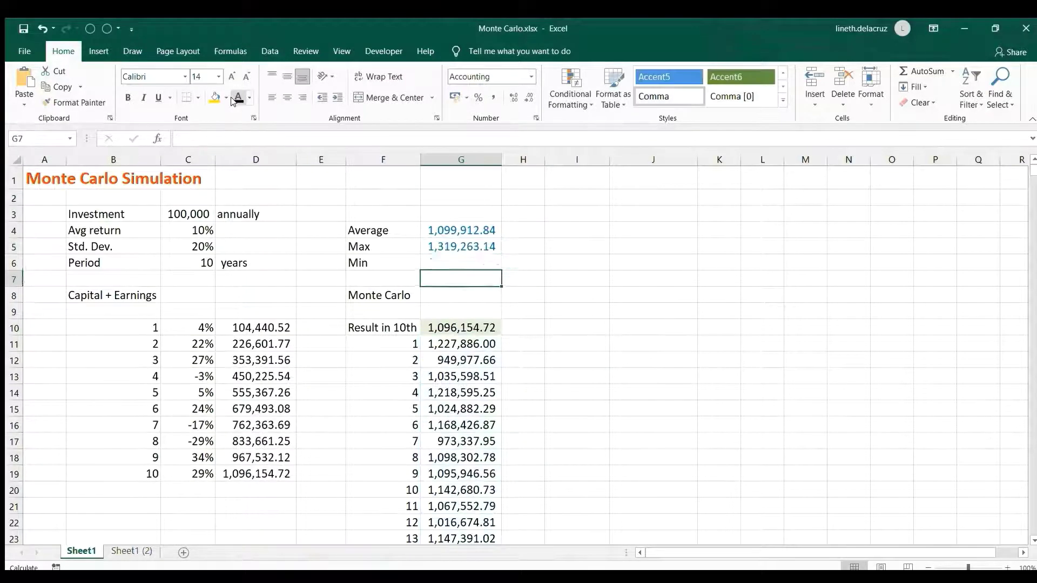
Put =MIN(G11:G10010) in G6 by adapting the MAX formula
{"action": "key", "text": "Up"}
{"action": "key", "text": "F2"}
{"action": "key", "text": "shift+Home"}
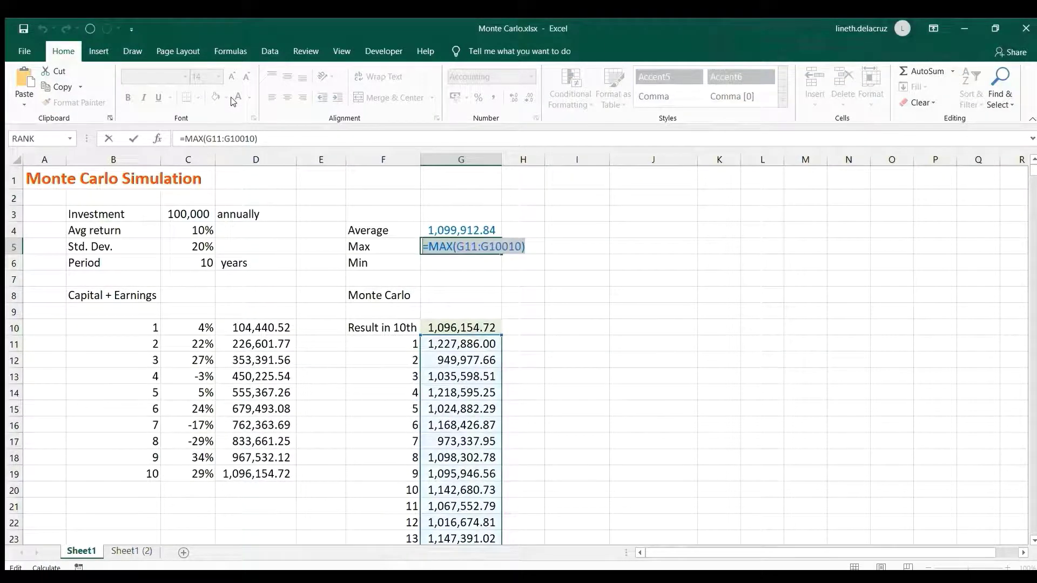
{"action": "key", "text": "Return"}
{"action": "key", "text": "ctrl+v"}
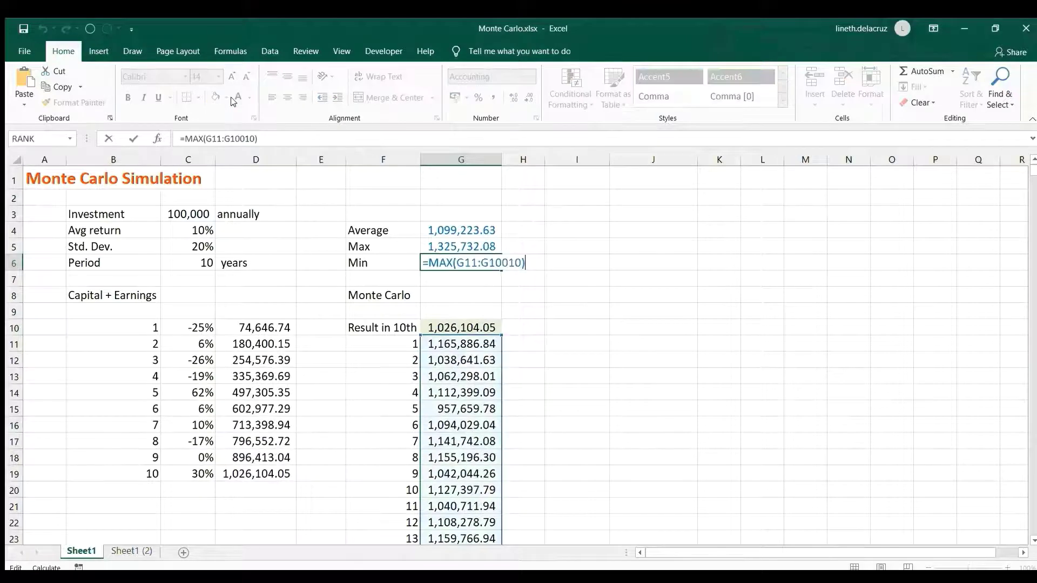
{"action": "key", "text": "Left"}
{"action": "key", "text": "Left"}
{"action": "key", "text": "Left"}
{"action": "key", "text": "Left"}
{"action": "key", "text": "Left"}
{"action": "key", "text": "Left"}
{"action": "key", "text": "Left"}
{"action": "key", "text": "Left"}
{"action": "key", "text": "Left"}
{"action": "key", "text": "Left"}
{"action": "key", "text": "Left"}
{"action": "key", "text": "Left"}
{"action": "key", "text": "BackSpace"}
{"action": "key", "text": "BackSpace"}
{"action": "type", "text": "IN"}
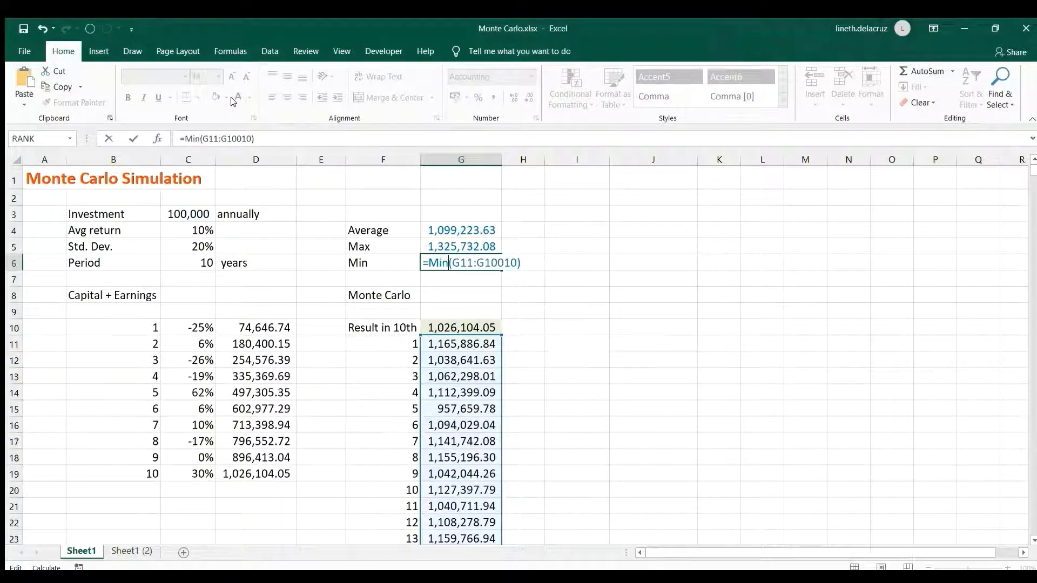
{"action": "key", "text": "Return"}
{"action": "key", "text": "Return"}
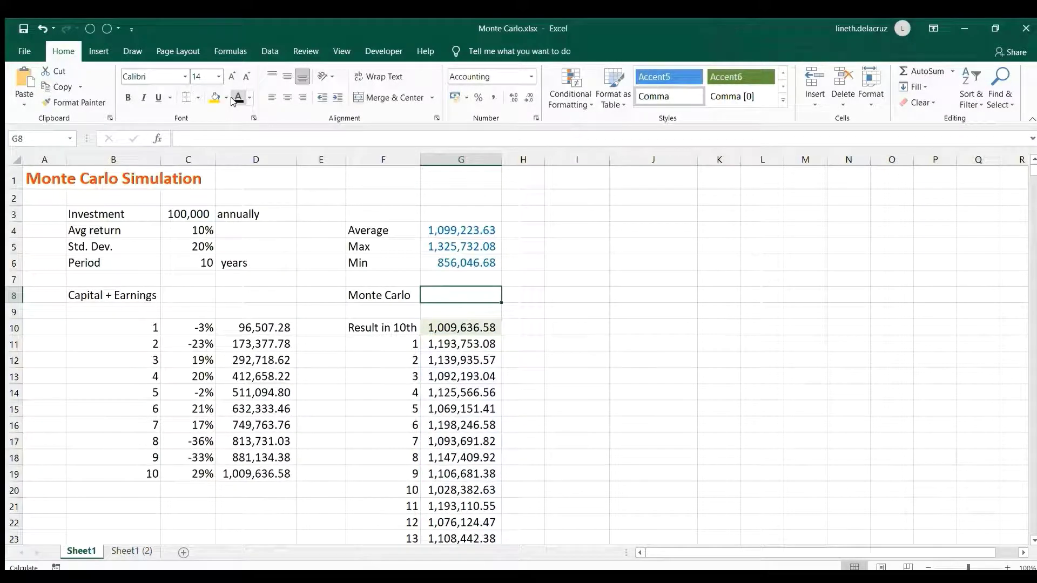
Recalculate three more times to refresh the results and statistics
{"action": "key", "text": "F9"}
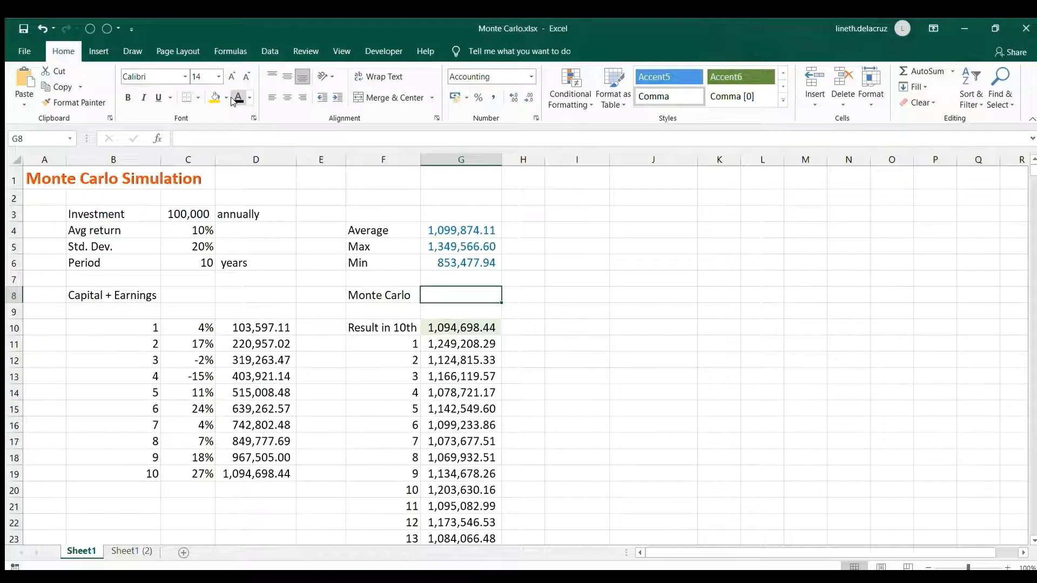
{"action": "key", "text": "F9"}
{"action": "key", "text": "F9"}
{"action": "key", "text": "F9"}
{"action": "key", "text": "F9"}
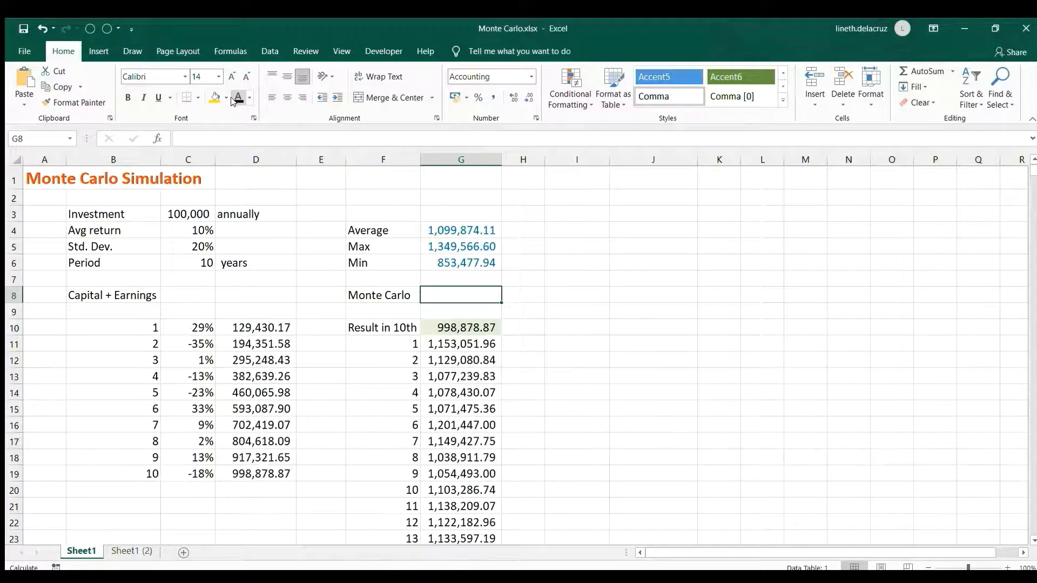
{"action": "key", "text": "F9"}
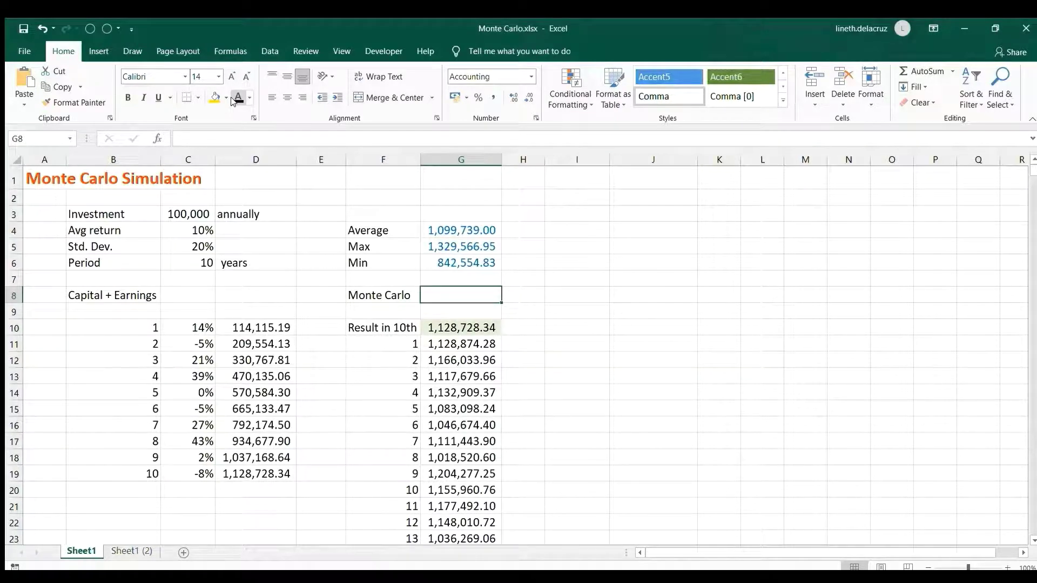
Add the heading 'Probability' in cell J8
{"action": "key", "text": "Right"}
{"action": "key", "text": "Right"}
{"action": "key", "text": "Right"}
{"action": "type", "text": "Pro"}
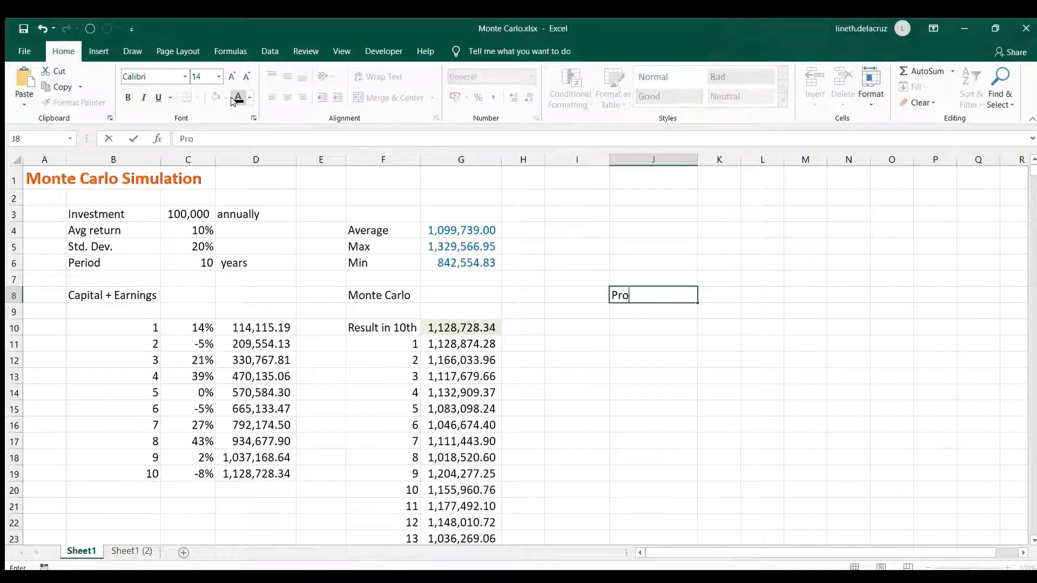
{"action": "type", "text": "bability"}
{"action": "key", "text": "Return"}
Enter =C3*C6 in I9, giving the 1,000,000 target value
{"action": "key", "text": "Left"}
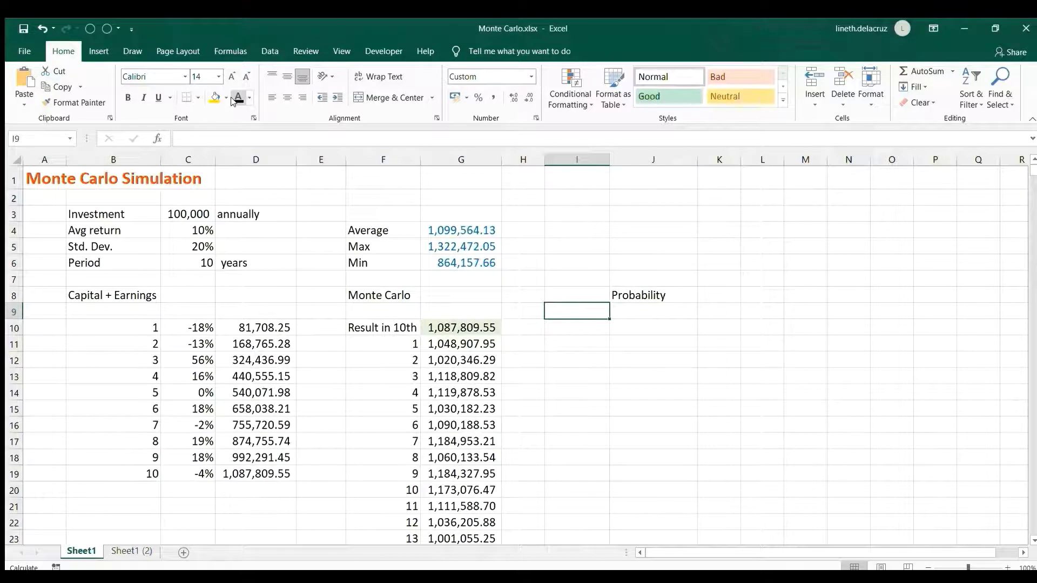
{"action": "type", "text": "="}
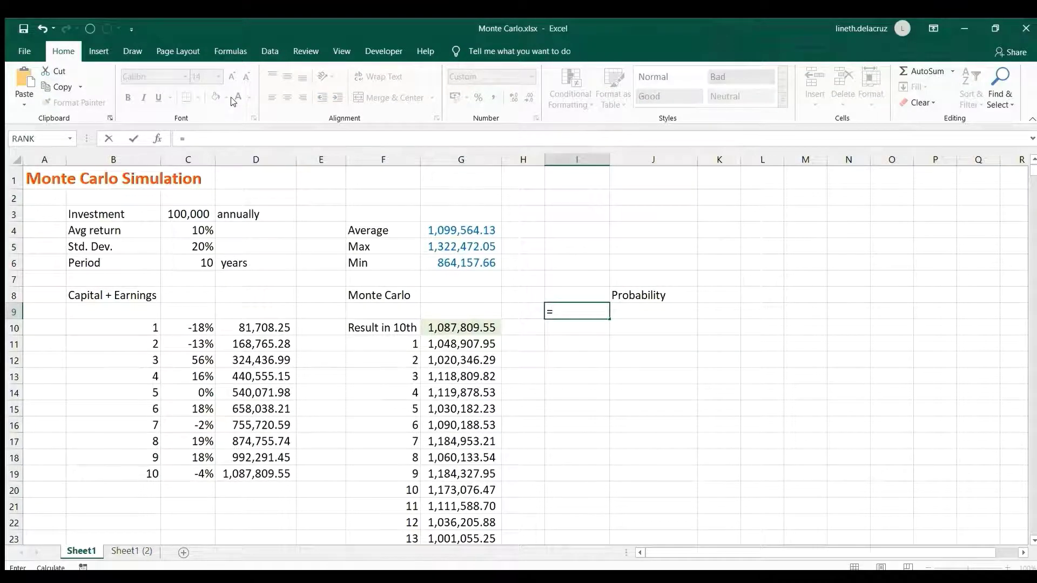
{"action": "left_click", "coordinate": [196, 214]}
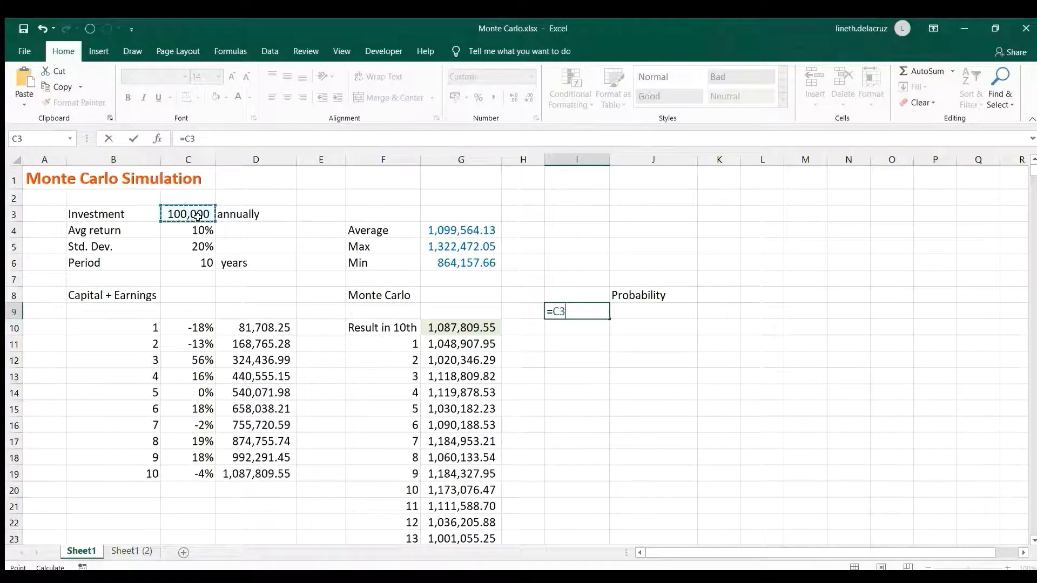
{"action": "type", "text": "*"}
{"action": "left_click", "coordinate": [205, 263]}
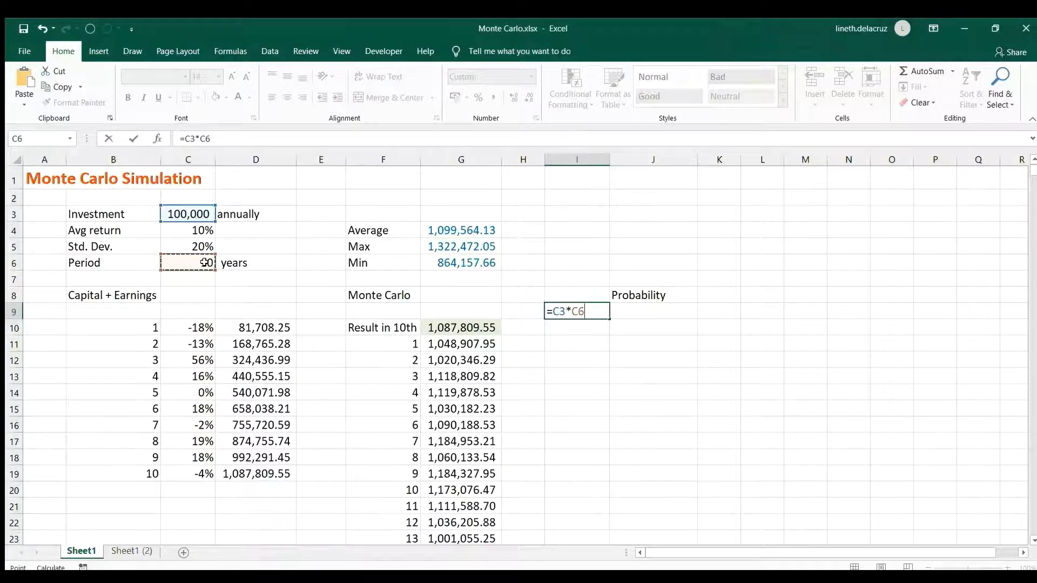
{"action": "key", "text": "Return"}
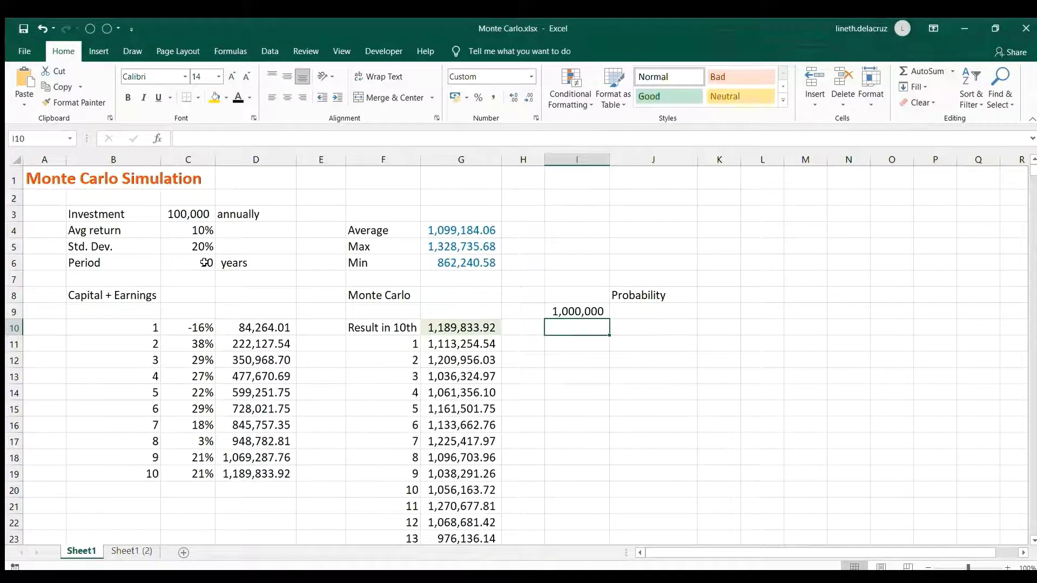
{"action": "key", "text": "Up"}
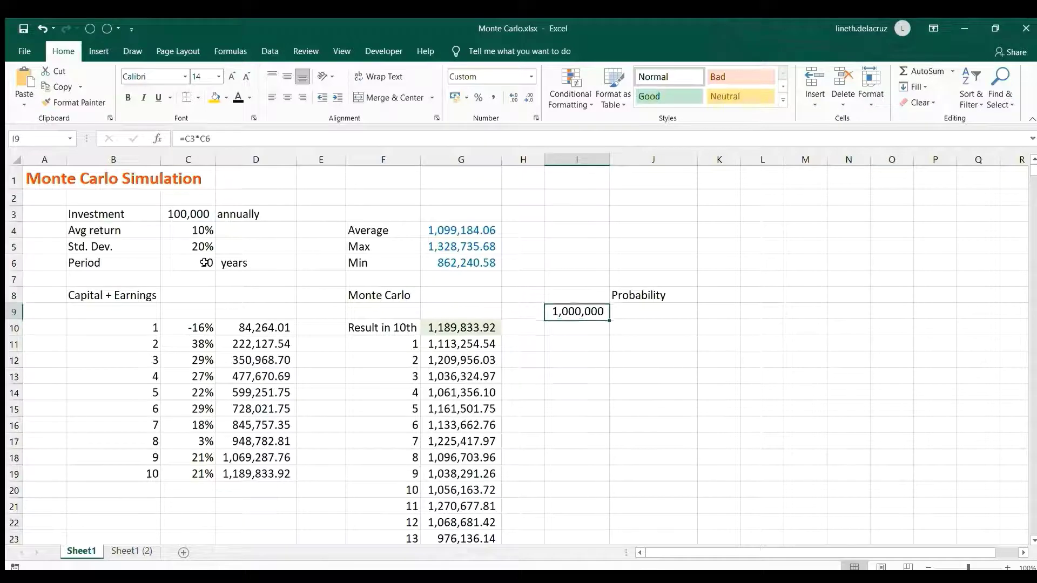
{"action": "key", "text": "Right"}
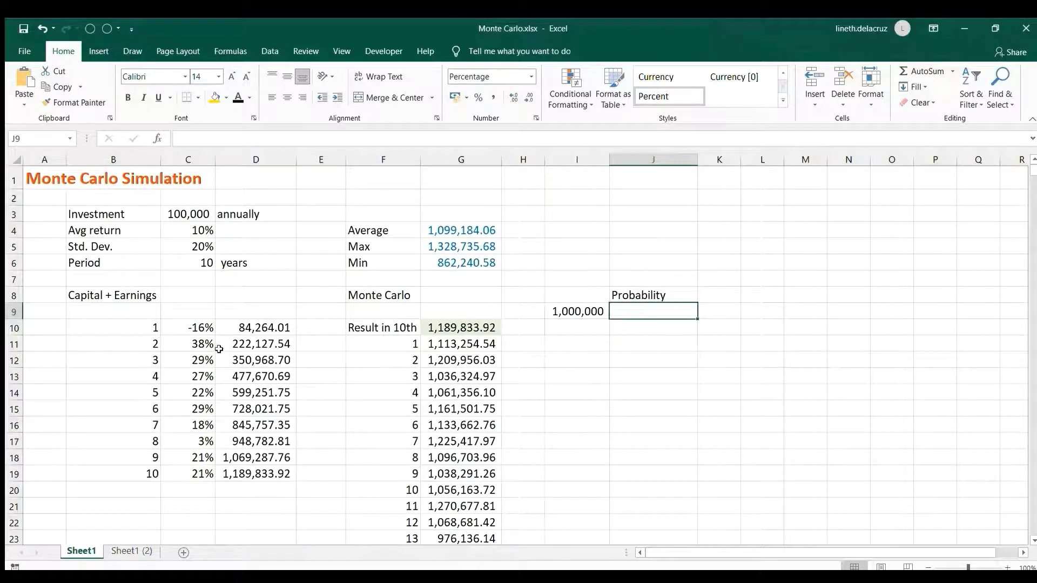
Start a COUNTIF in J9 over the simulated results range G11:G10010
{"action": "type", "text": "=cout"}
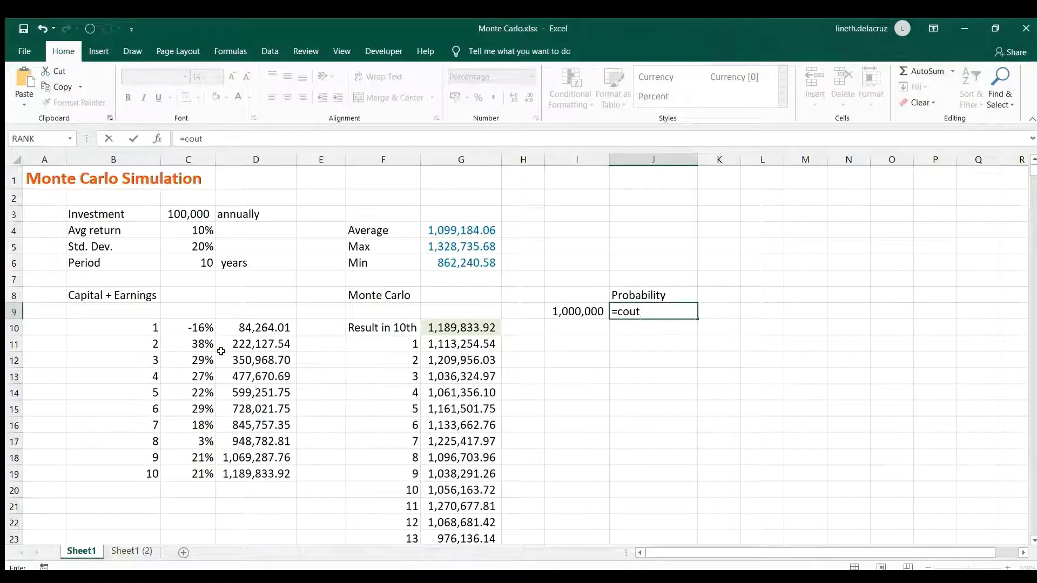
{"action": "key", "text": "BackSpace"}
{"action": "type", "text": "ntif("}
{"action": "key", "text": "Left"}
{"action": "key", "text": "Left"}
{"action": "key", "text": "Left"}
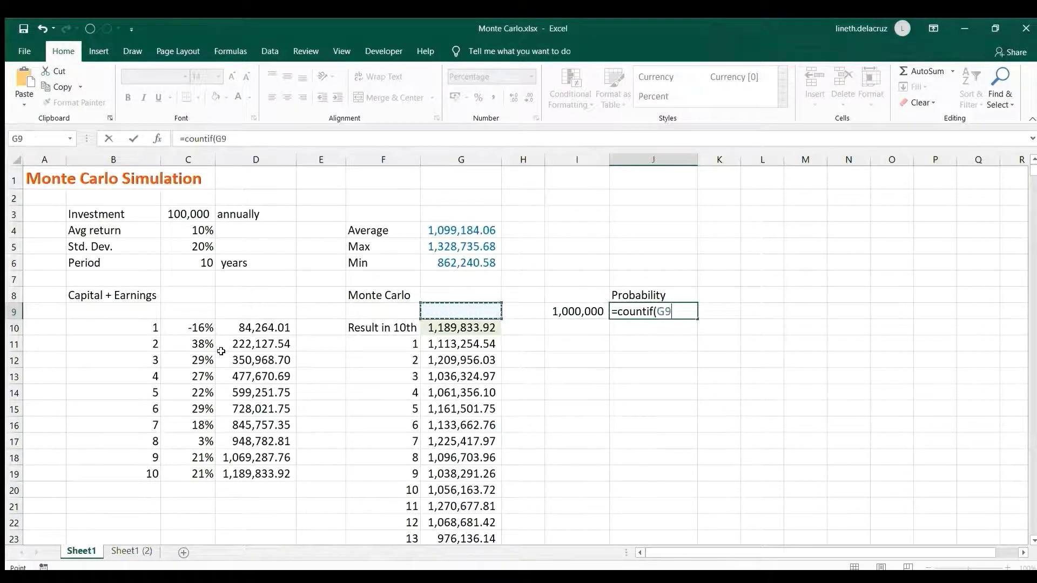
{"action": "key", "text": "Down"}
{"action": "key", "text": "Down"}
{"action": "key", "text": "ctrl+shift+Down"}
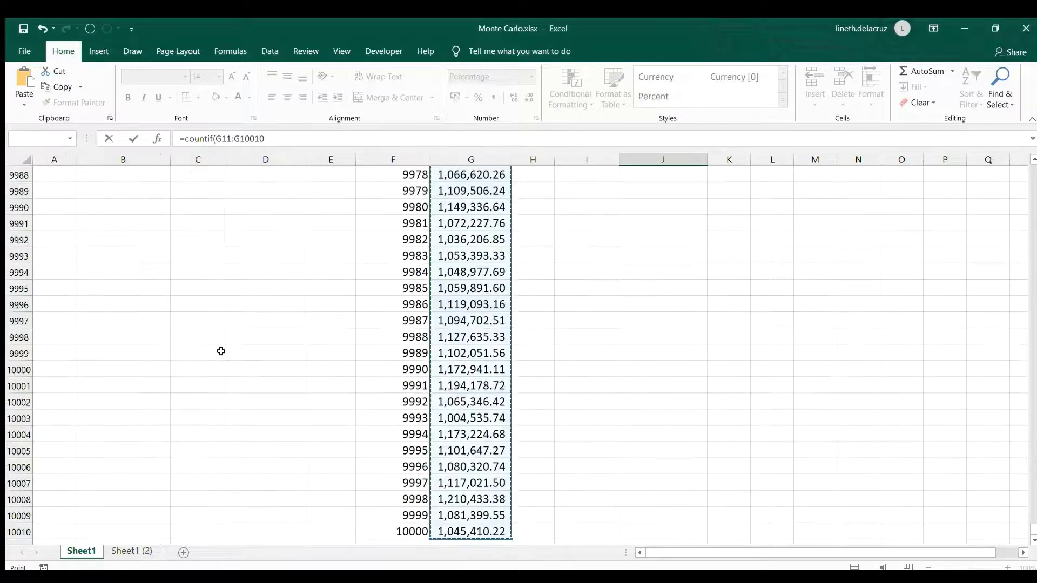
{"action": "type", "text": ",\">="}
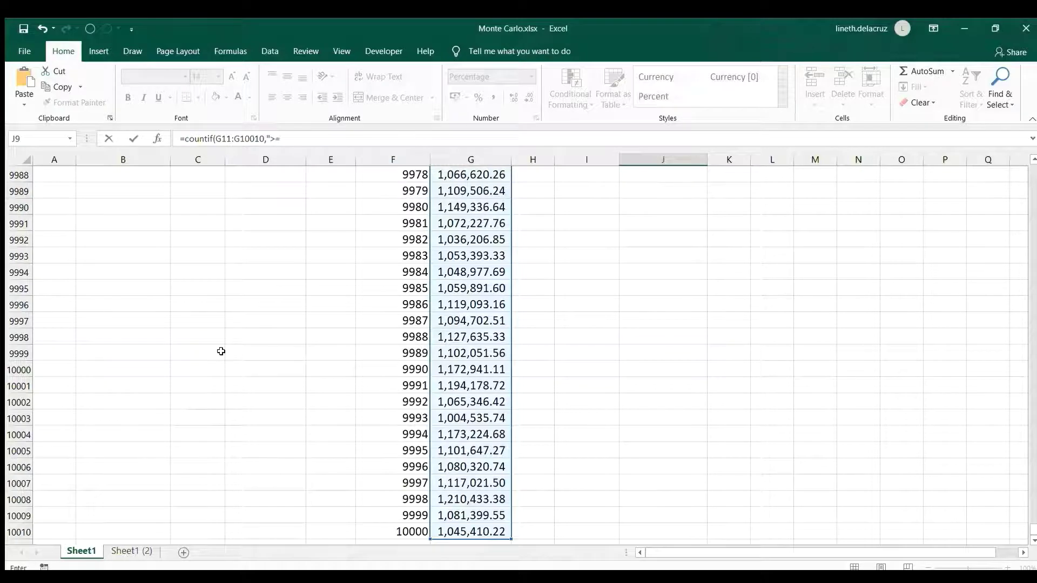
Finish the formula with criterion ">="&I9 divided by F10010, showing 94%
{"action": "key", "text": "ctrl+BackSpace"}
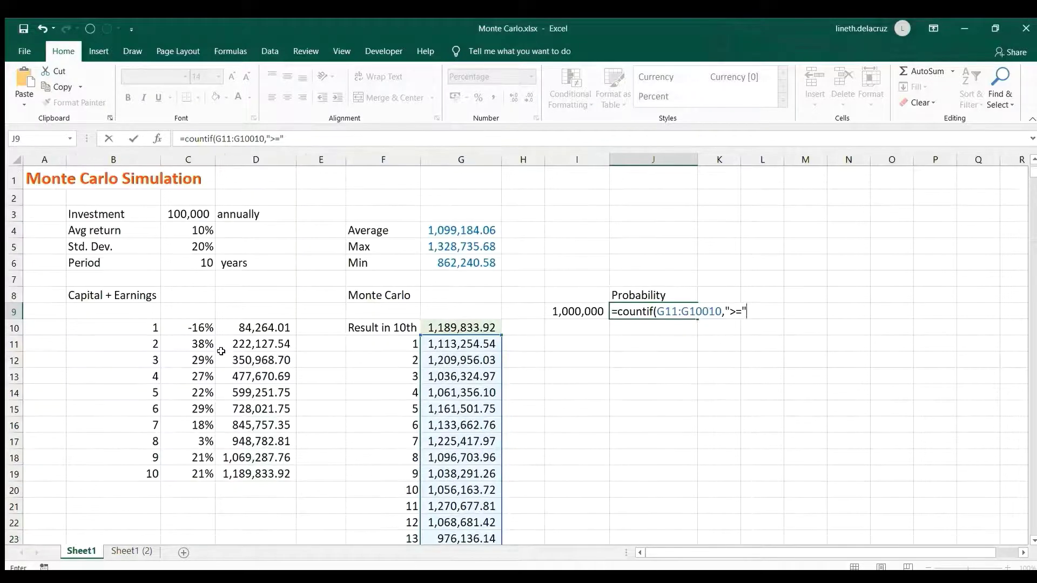
{"action": "type", "text": "\">=\"&"}
{"action": "left_click", "coordinate": [570, 312]}
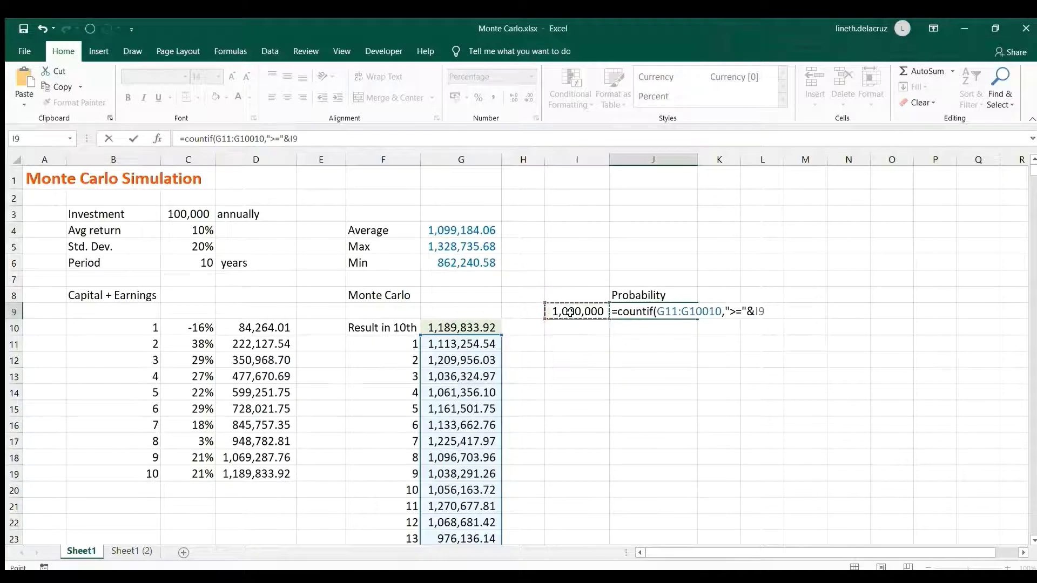
{"action": "type", "text": ")/"}
{"action": "left_click", "coordinate": [409, 406]}
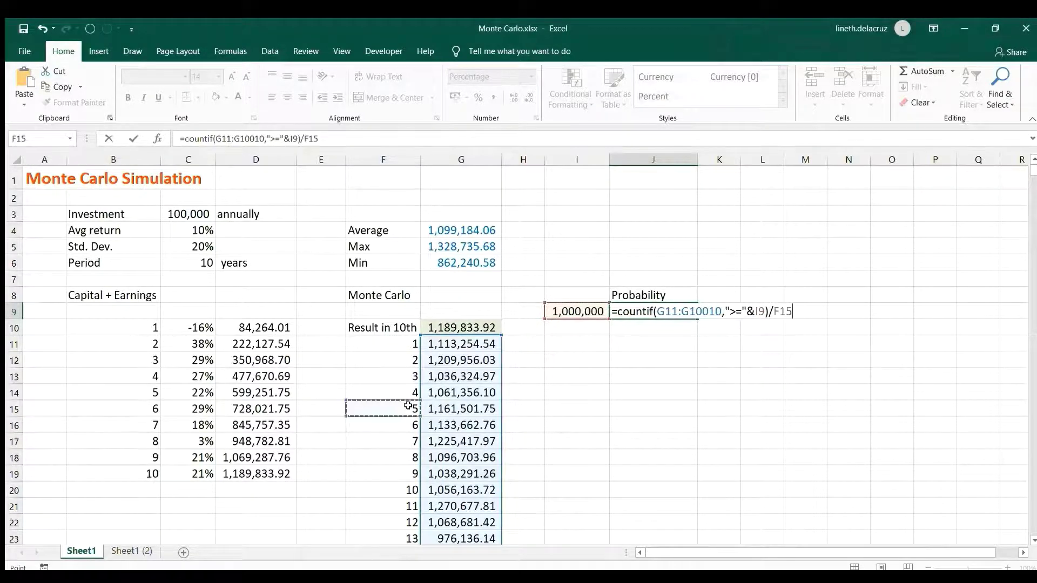
{"action": "key", "text": "ctrl+Down"}
{"action": "key", "text": "Return"}
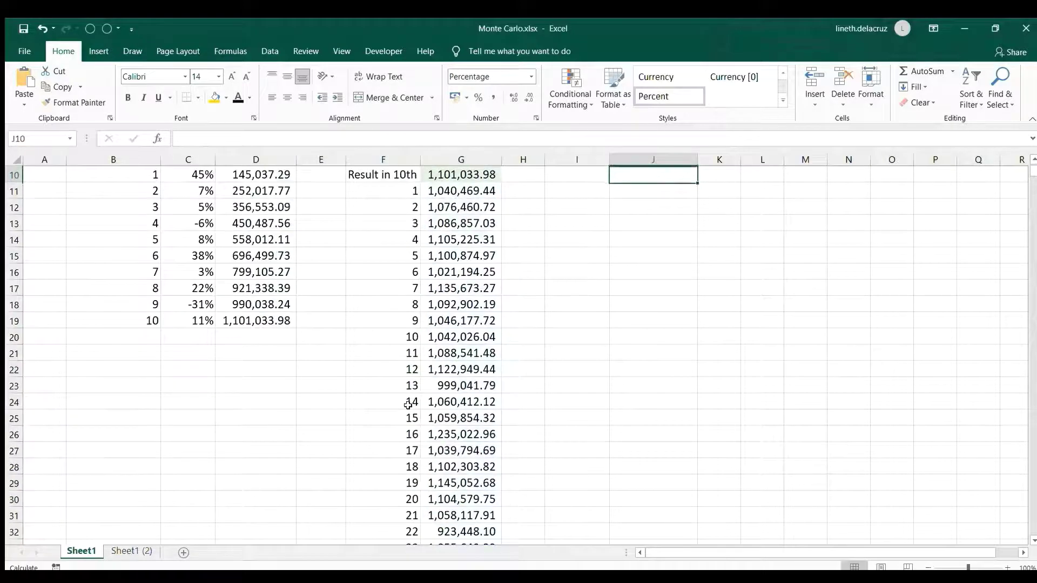
{"action": "key", "text": "Up"}
{"action": "key", "text": "Up"}
{"action": "key", "text": "Down"}
{"action": "scroll", "coordinate": [408, 405], "scroll_direction": "up", "scroll_amount": 3}
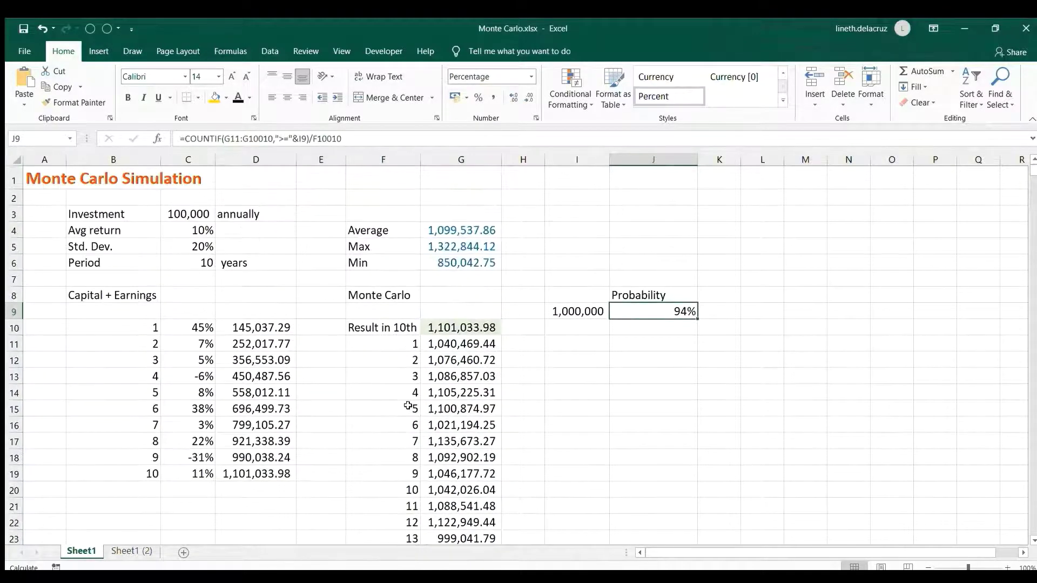
Recalculate with F9 and give the 6% complement in K9 (=1-J9) a visible font colour
{"action": "key", "text": "F9"}
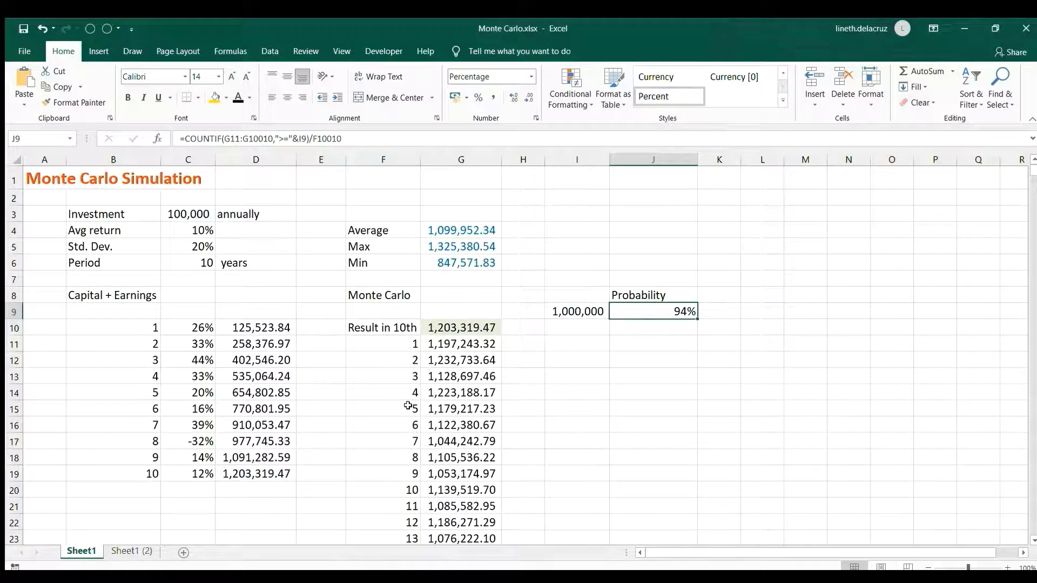
{"action": "key", "text": "Right"}
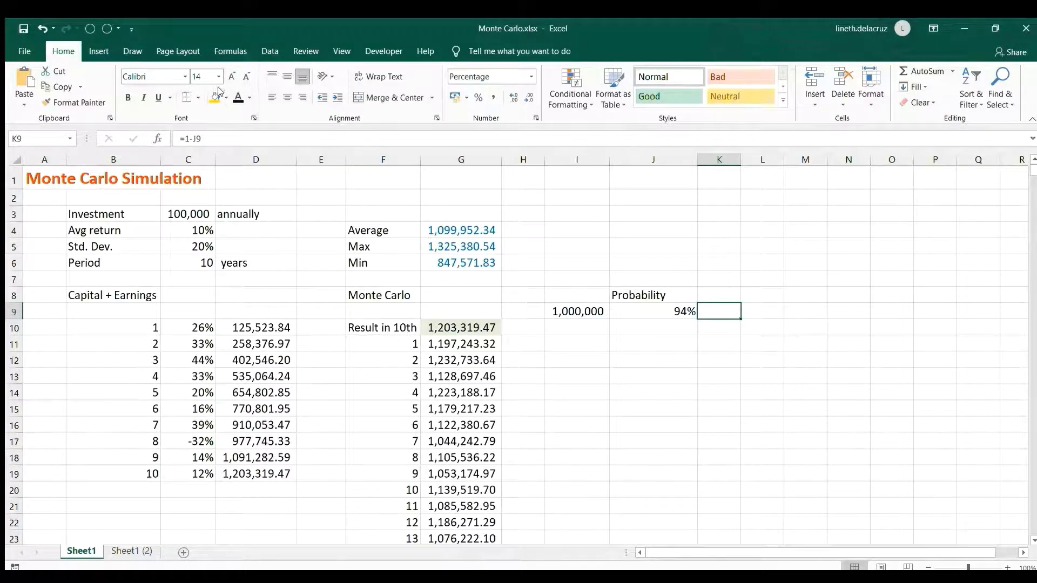
{"action": "left_click", "coordinate": [237, 100]}
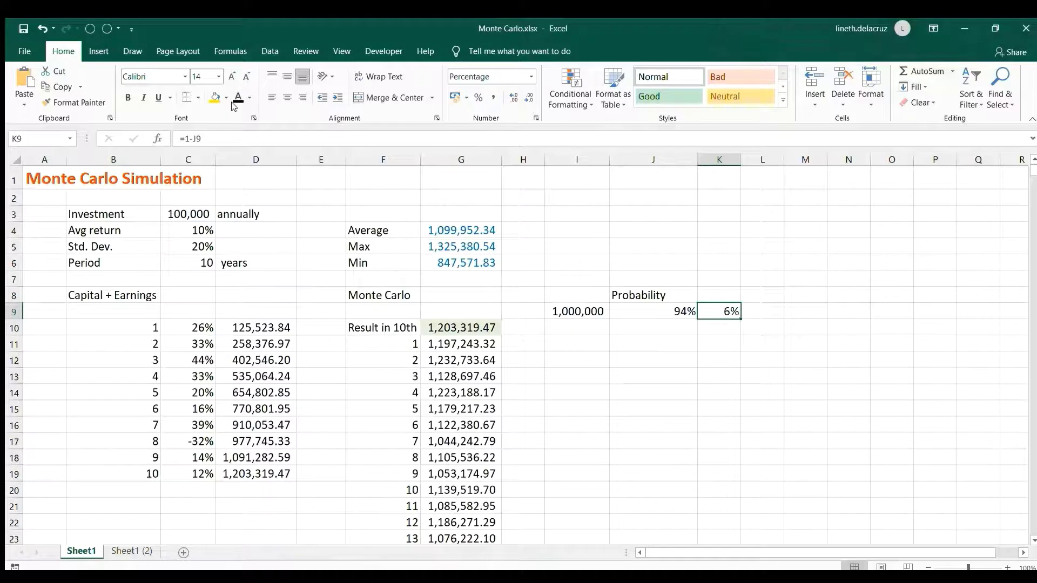